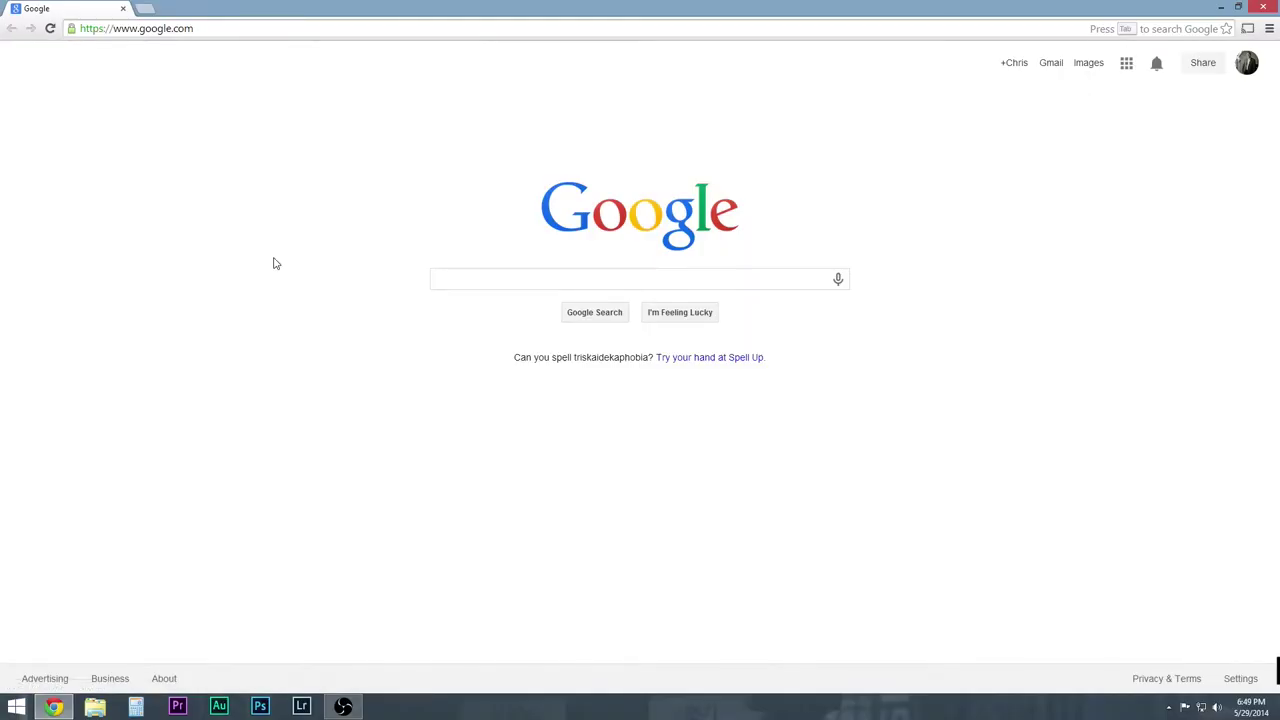
Search the web for obs and open the obsproject.com site to get the 0.624 Beta installer
click(273, 24)
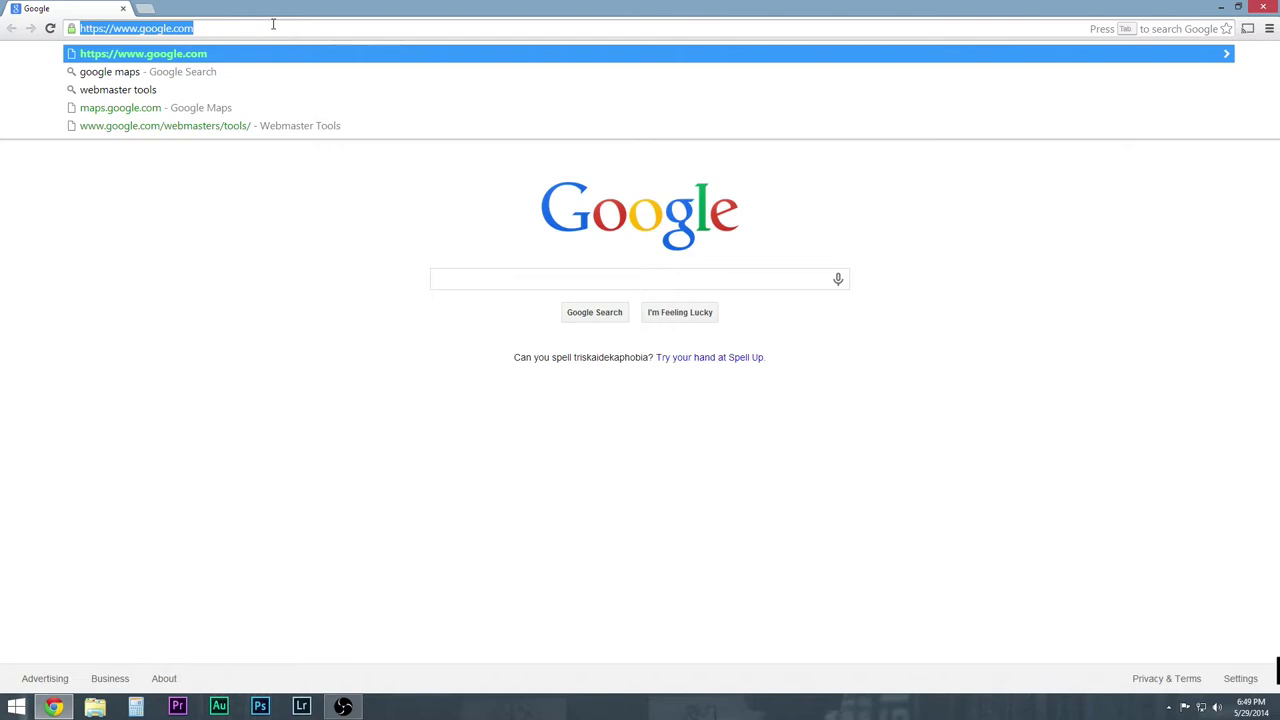
text(obs)
key(Return)
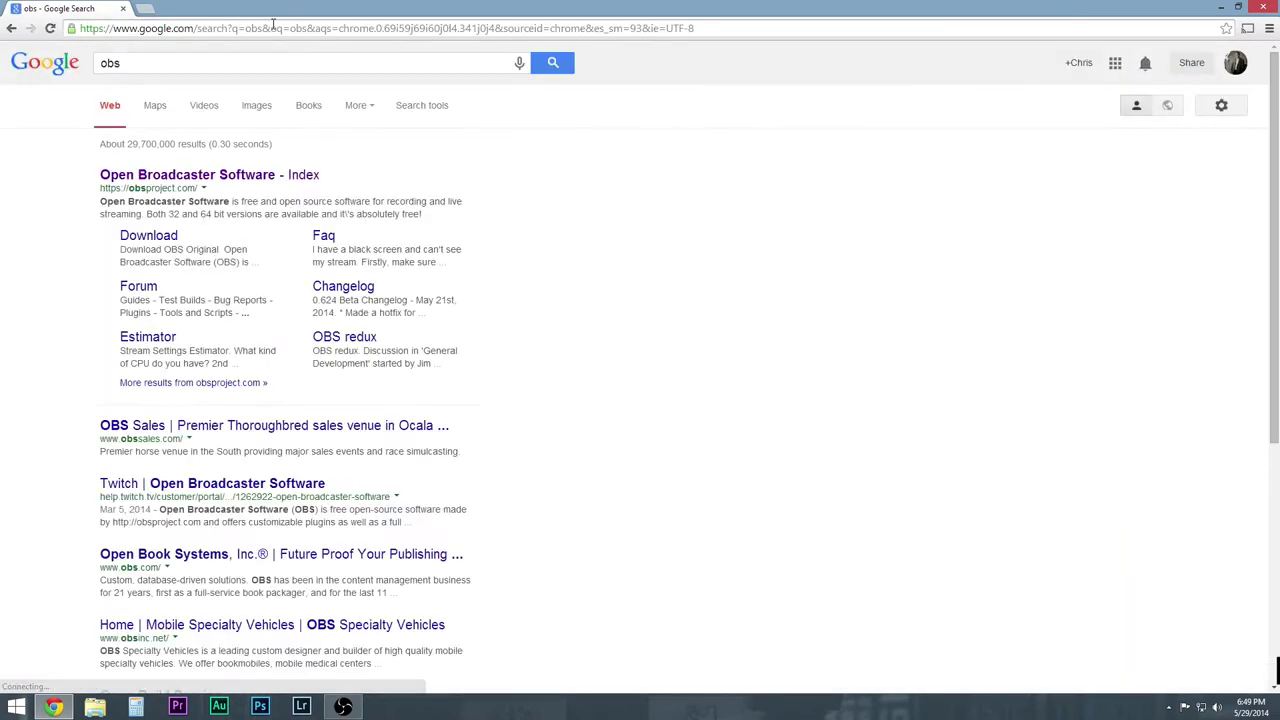
click(125, 178)
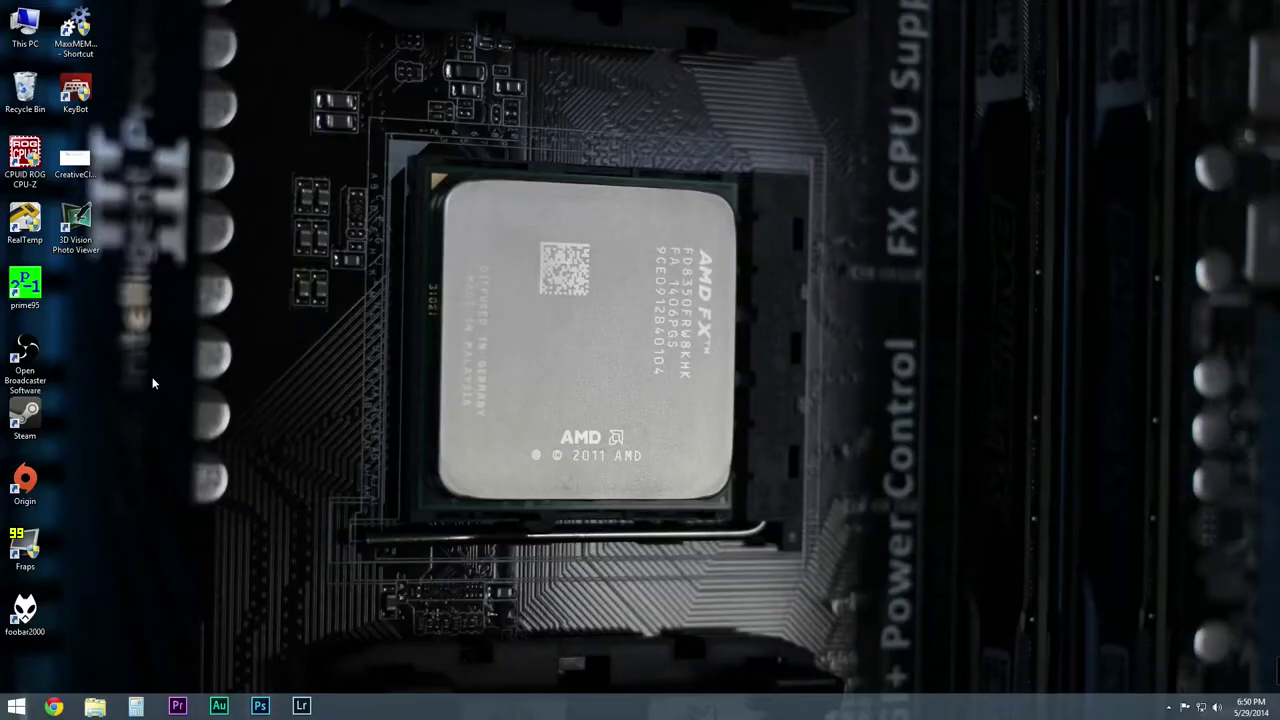
Launch OBS v0.624b from its desktop shortcut and check the default scene's Scenes list options
double_click(25, 360)
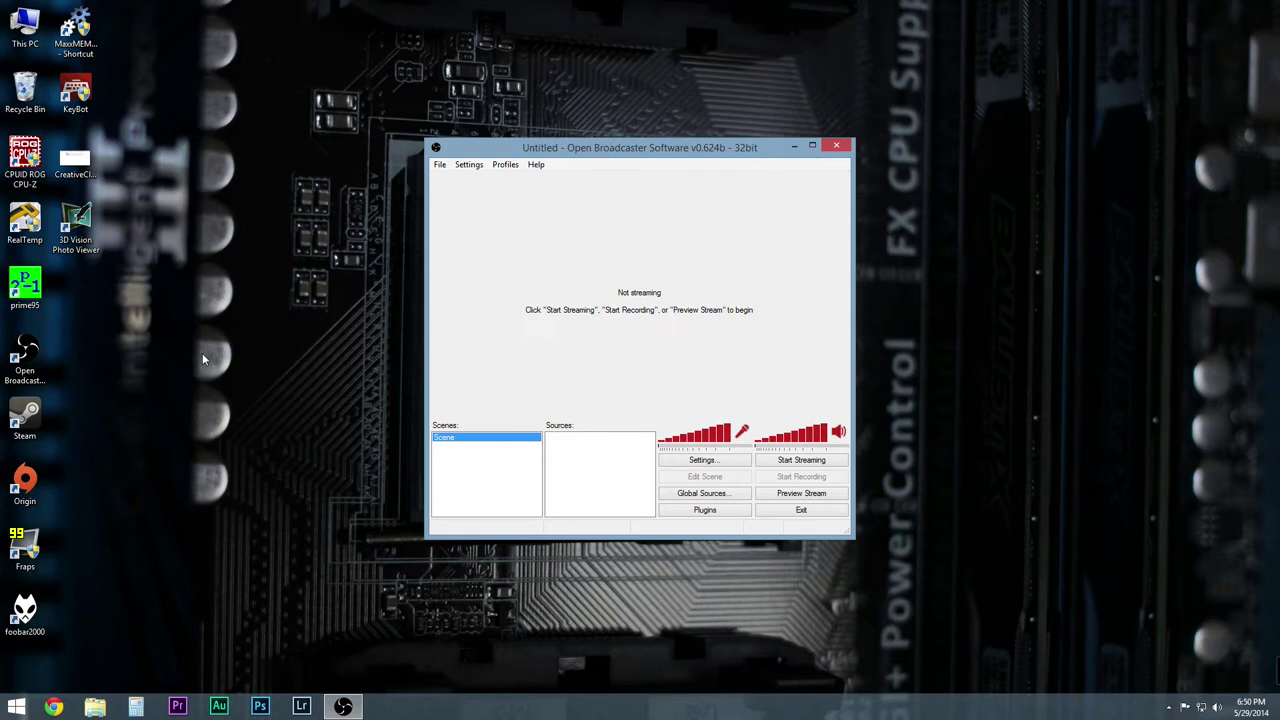
right_click(459, 465)
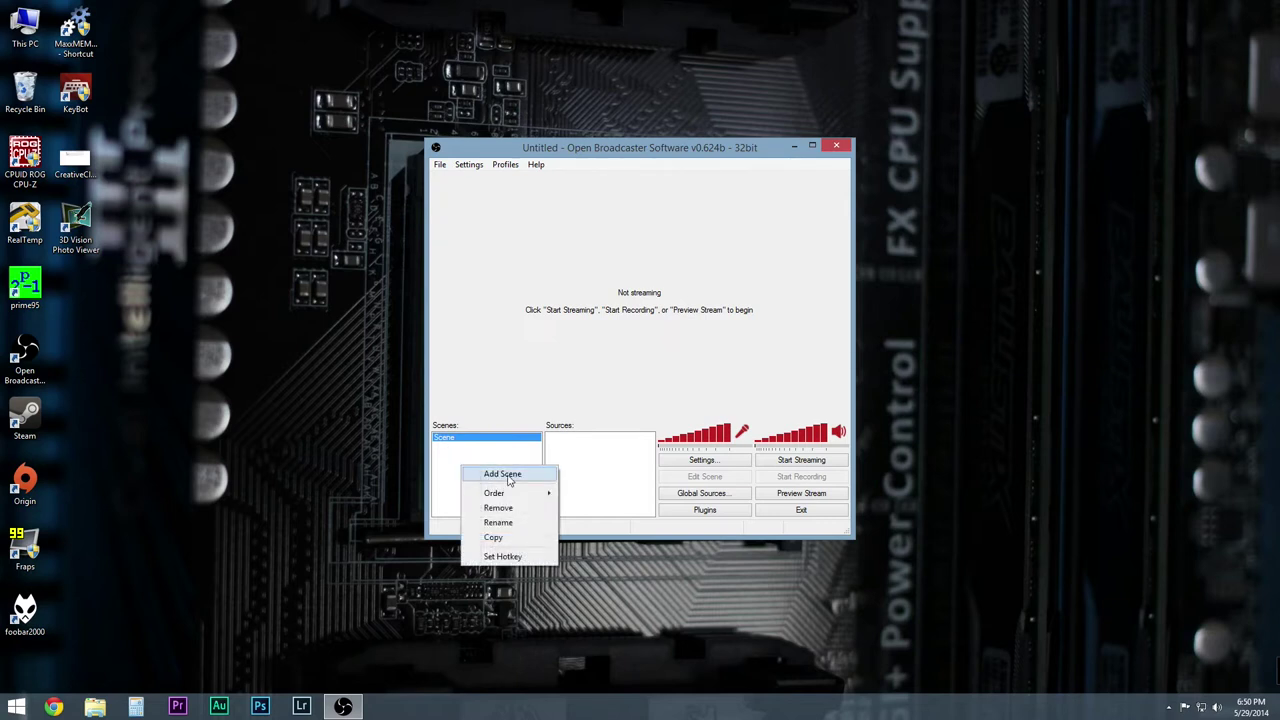
click(496, 310)
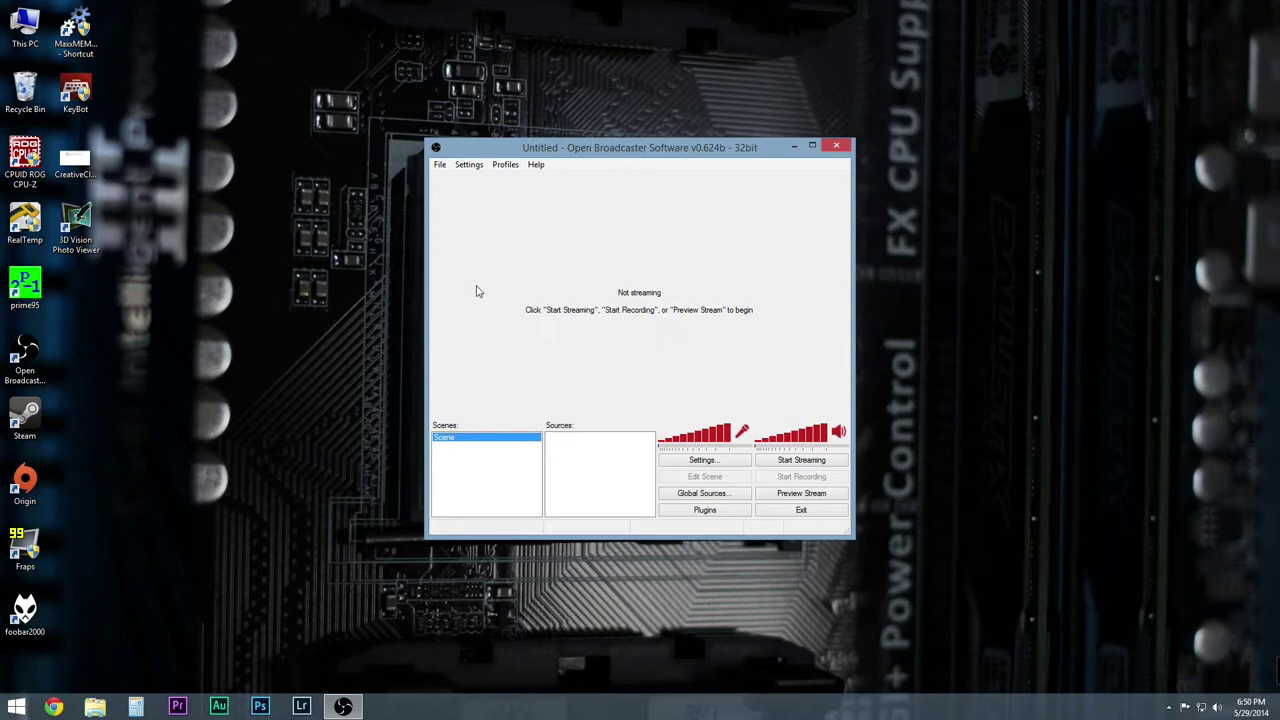
Set Broadcast mode to File Output Only, saving to D:\Videos\Captured\Screen Capture.mp4, and apply
click(467, 166)
click(488, 180)
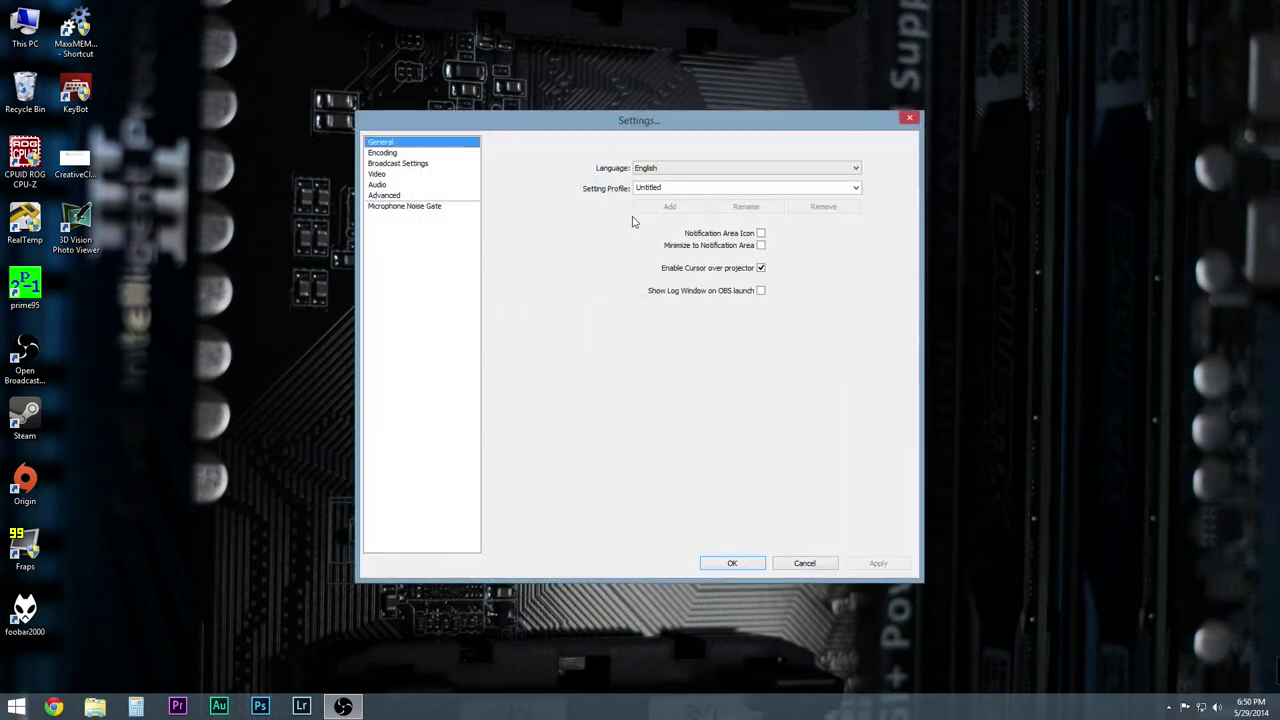
click(401, 163)
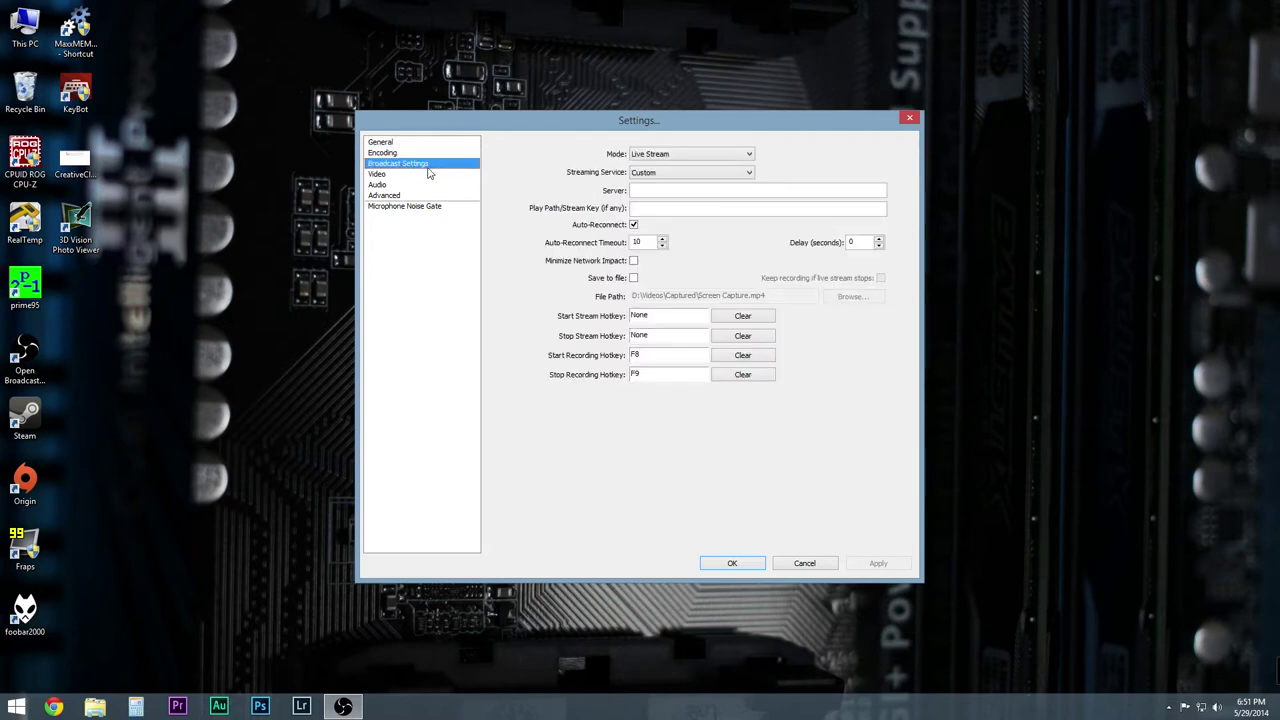
click(683, 158)
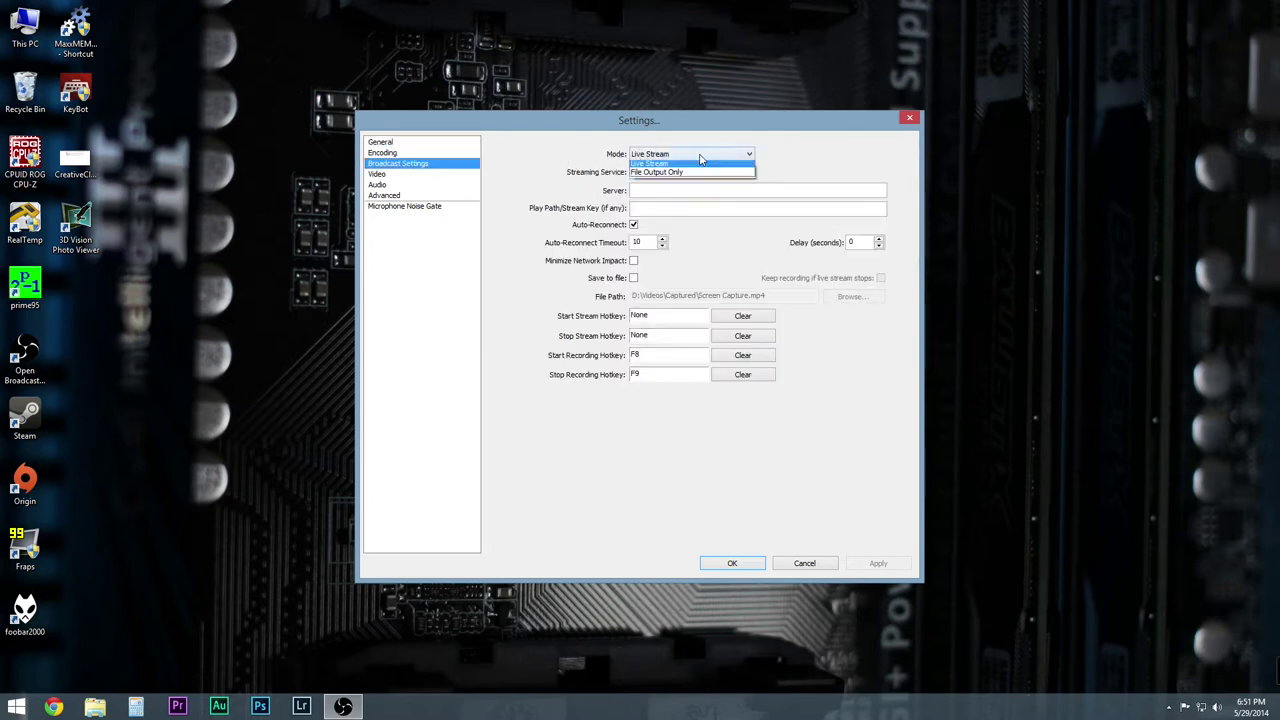
click(661, 172)
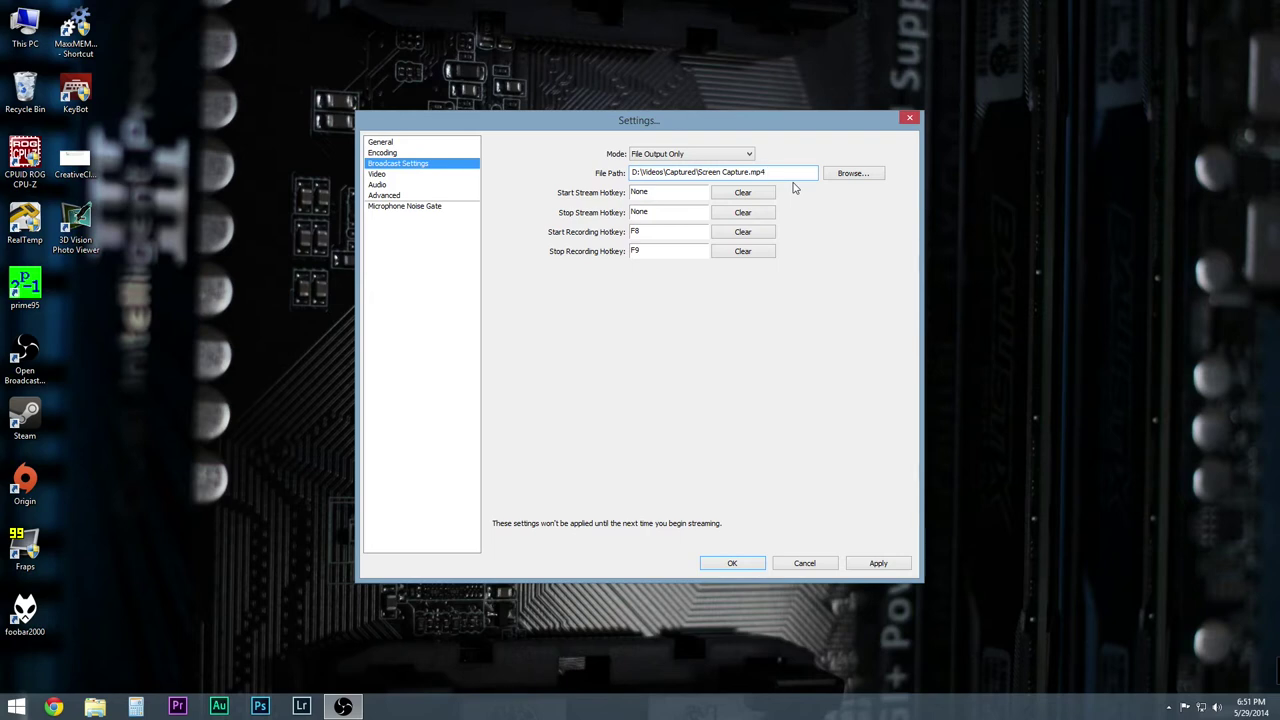
click(402, 177)
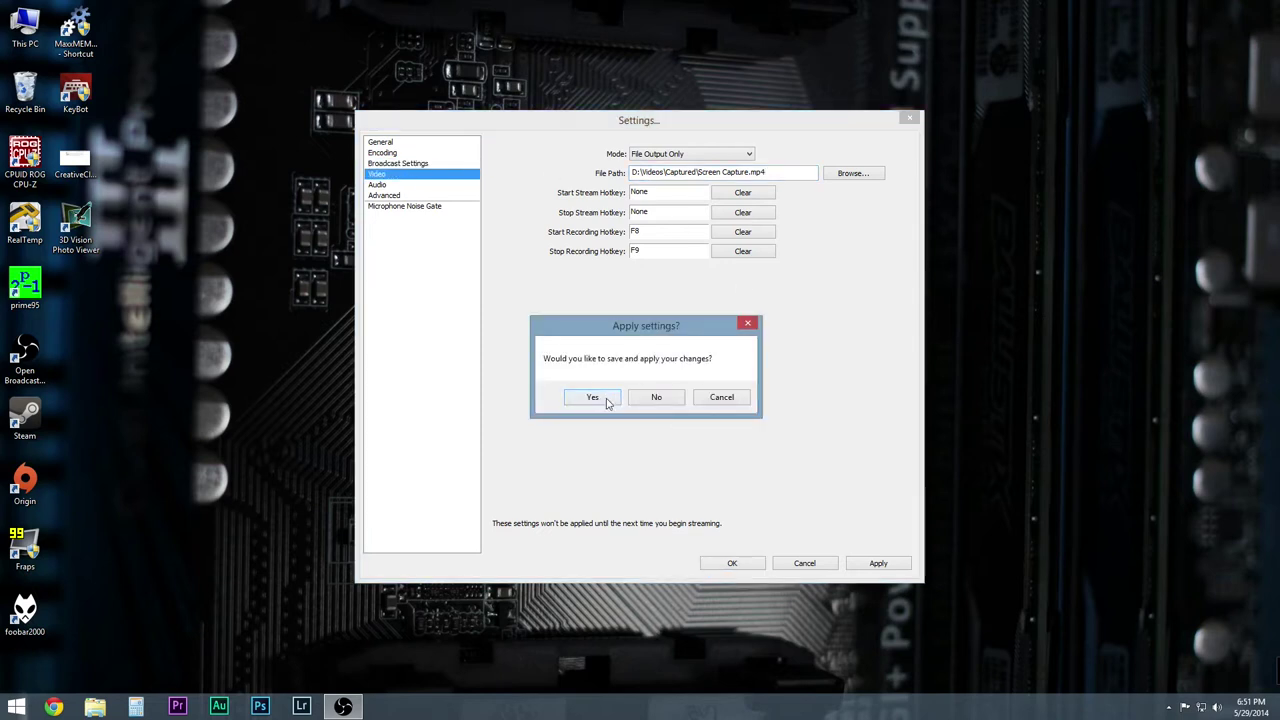
click(606, 401)
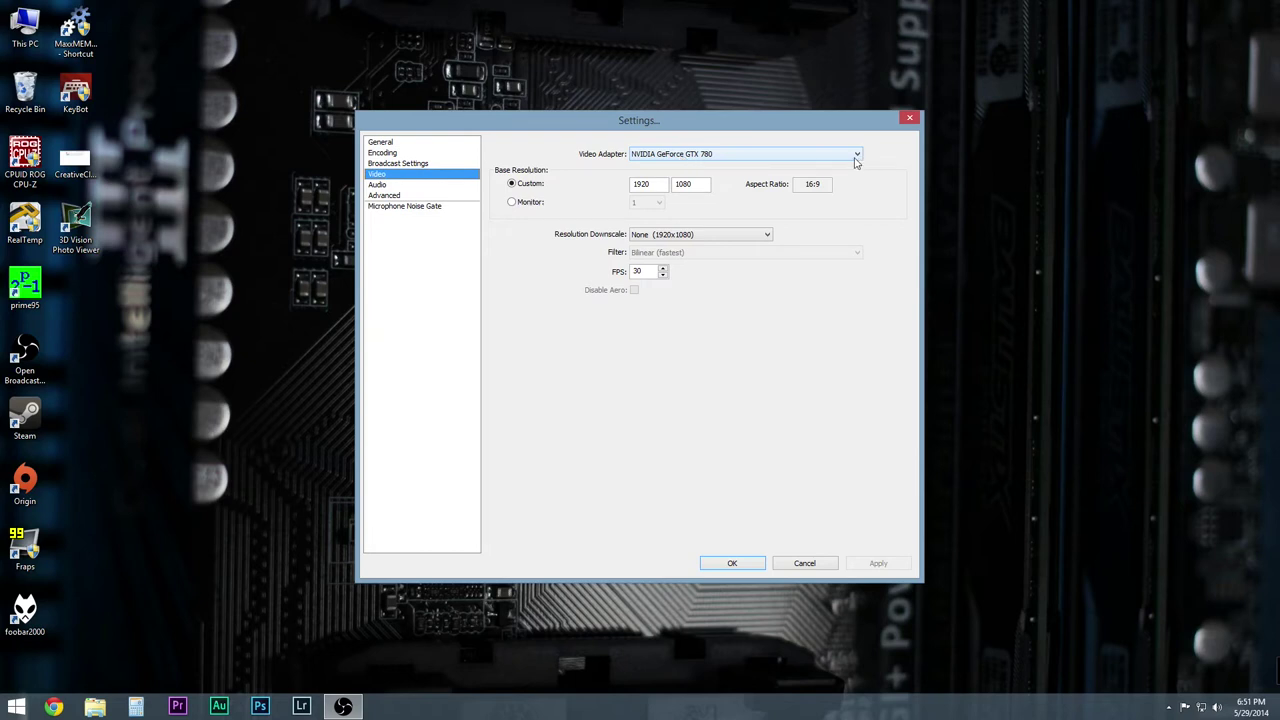
Review the custom 1920x1080 base resolution at 30 FPS, then view the NVENC encoding settings
click(648, 186)
key(Up)
key(Up)
key(Up)
key(Down)
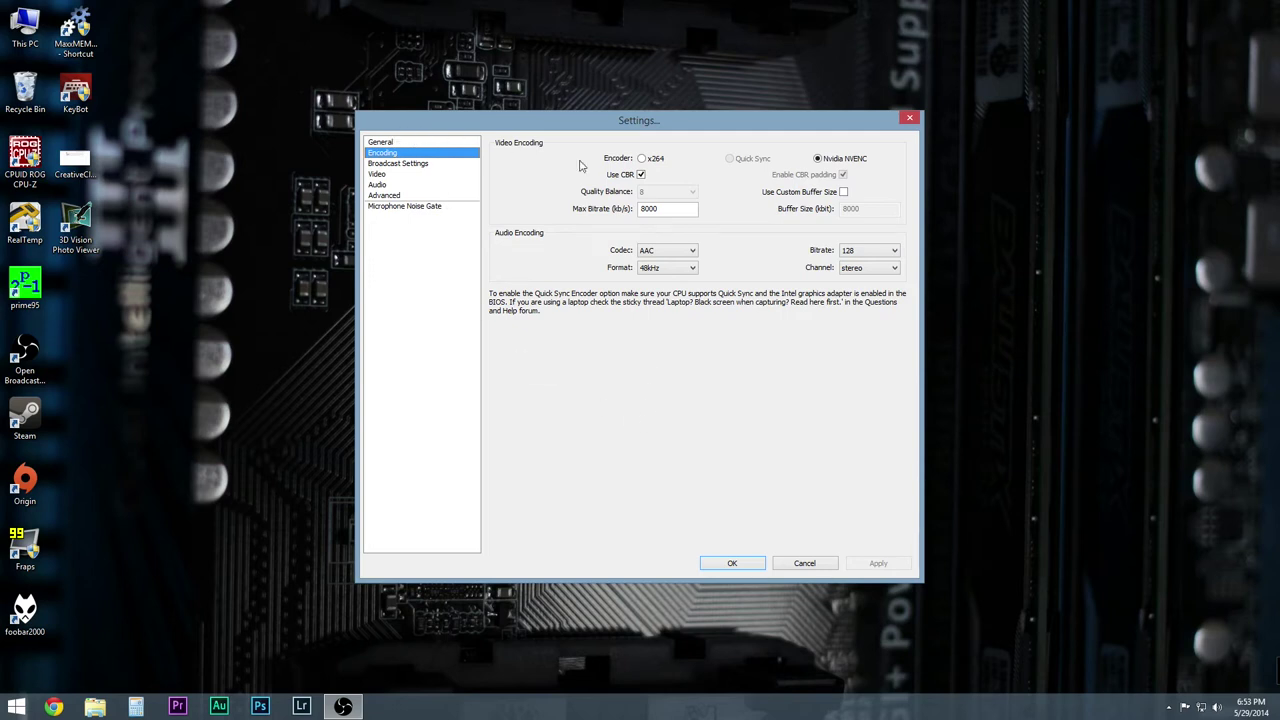
Save settings, add a Monitor Capture source for monitor 1, and preview the desktop
click(736, 563)
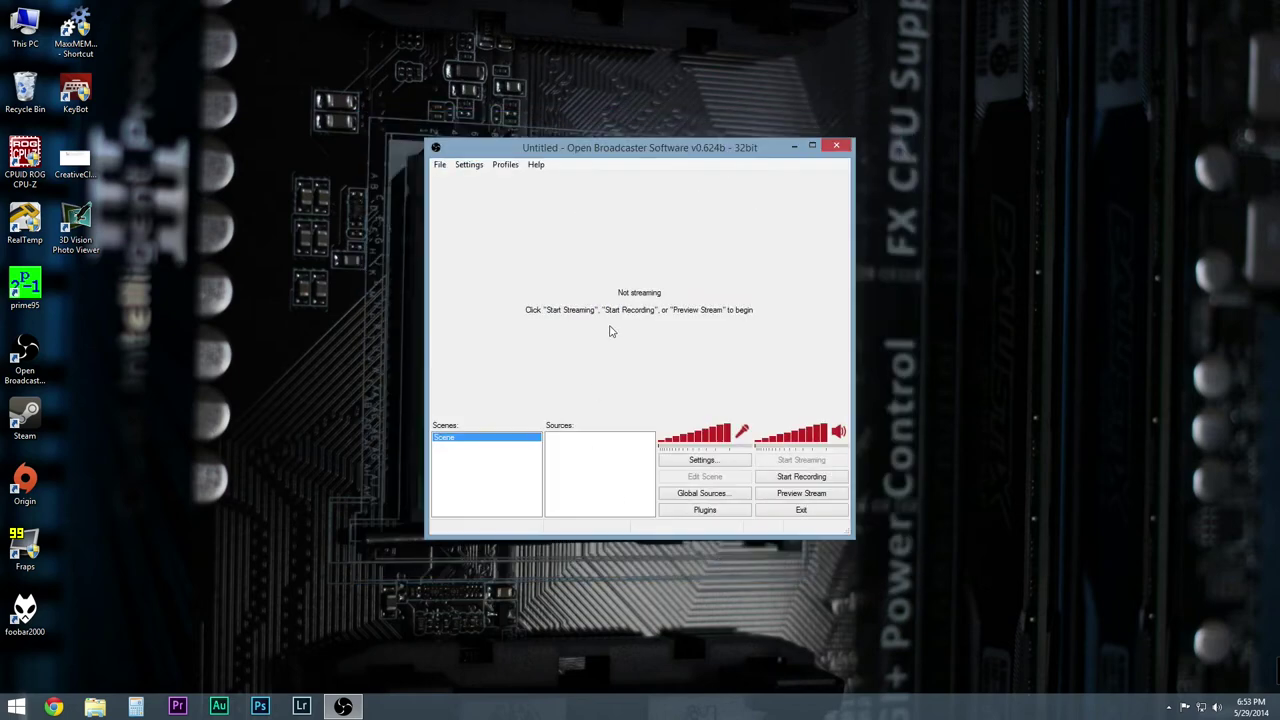
right_click(584, 456)
mouse_move(605, 465)
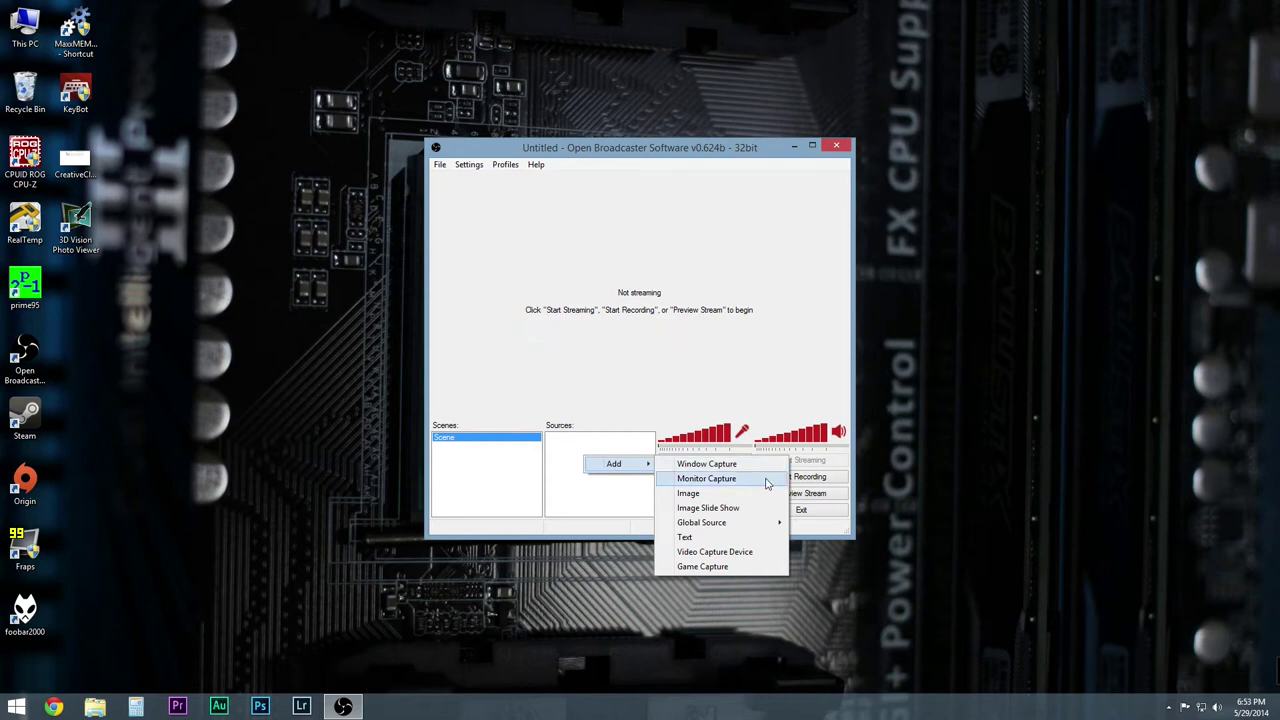
click(766, 484)
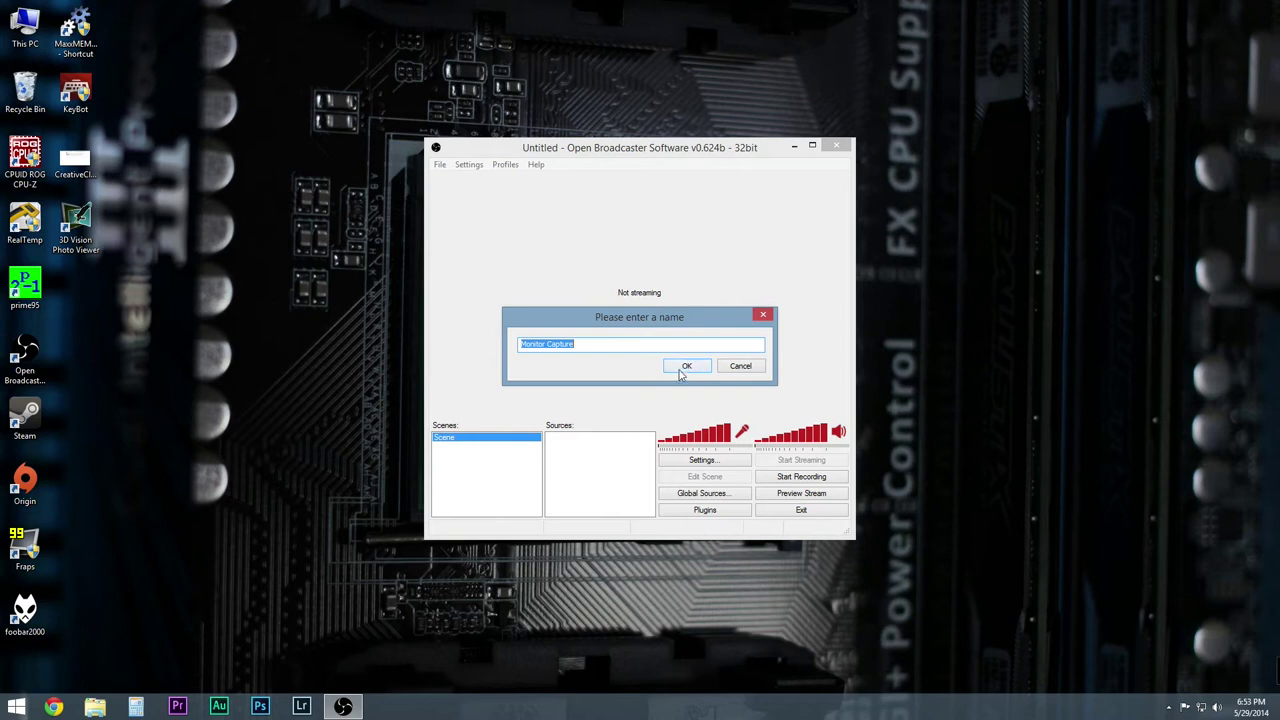
click(683, 368)
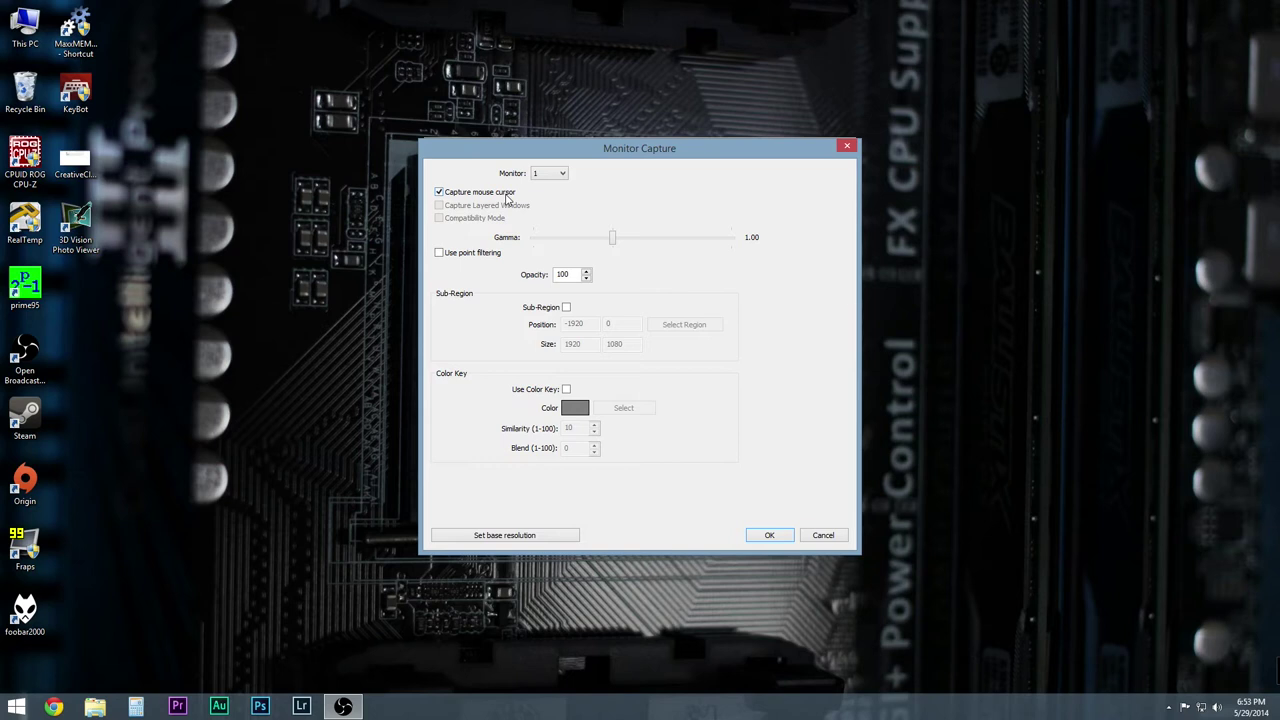
click(772, 536)
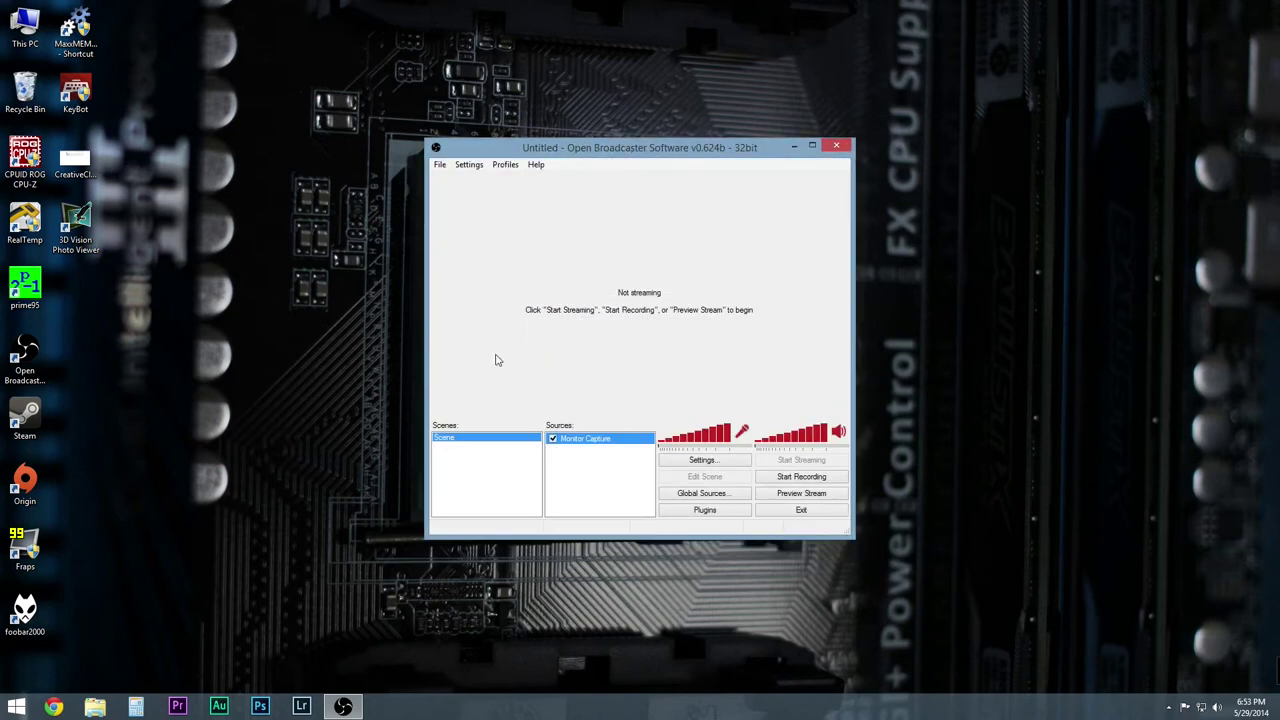
click(801, 494)
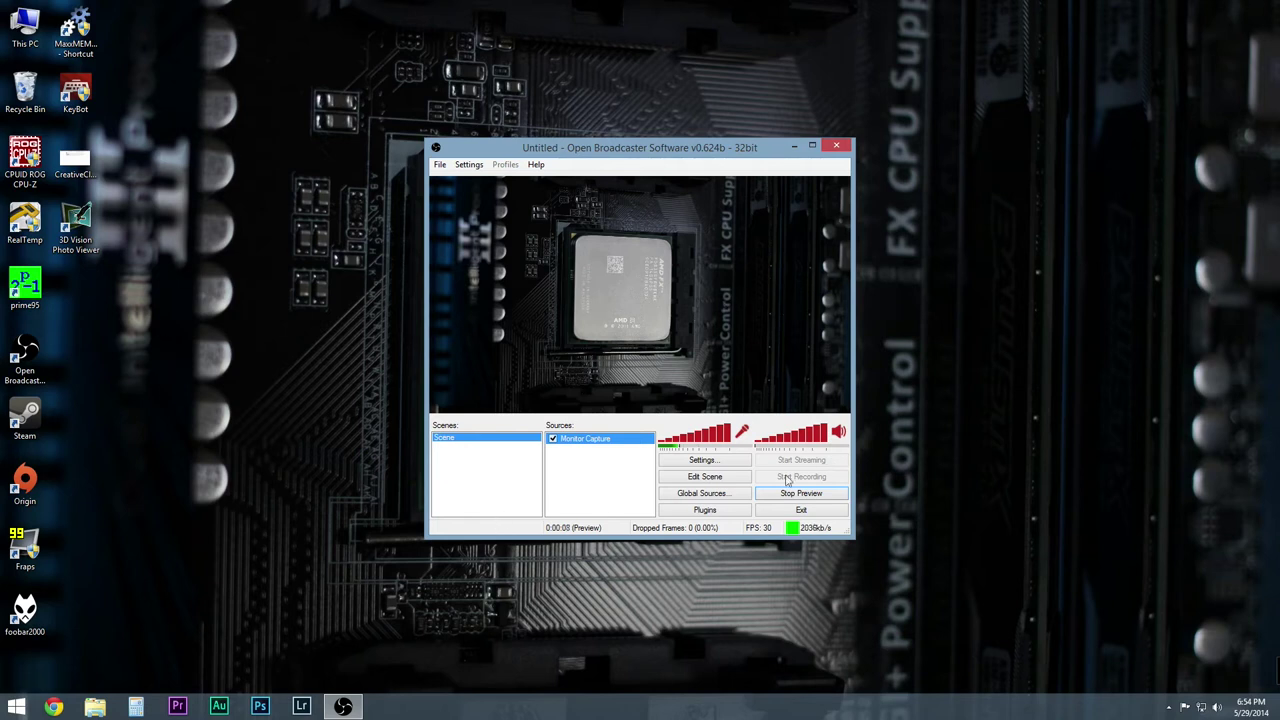
In Edit Scene, change the Monitor Capture source's Monitor setting from 1 to 2
click(708, 477)
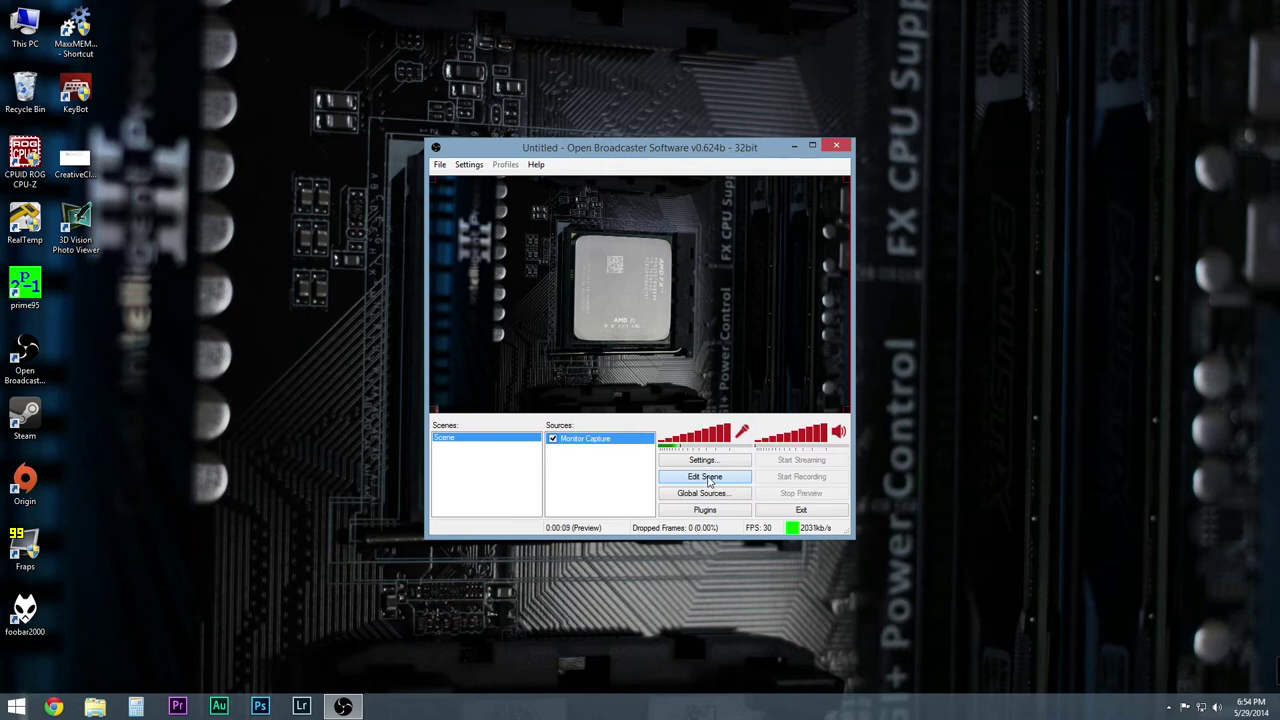
right_click(587, 441)
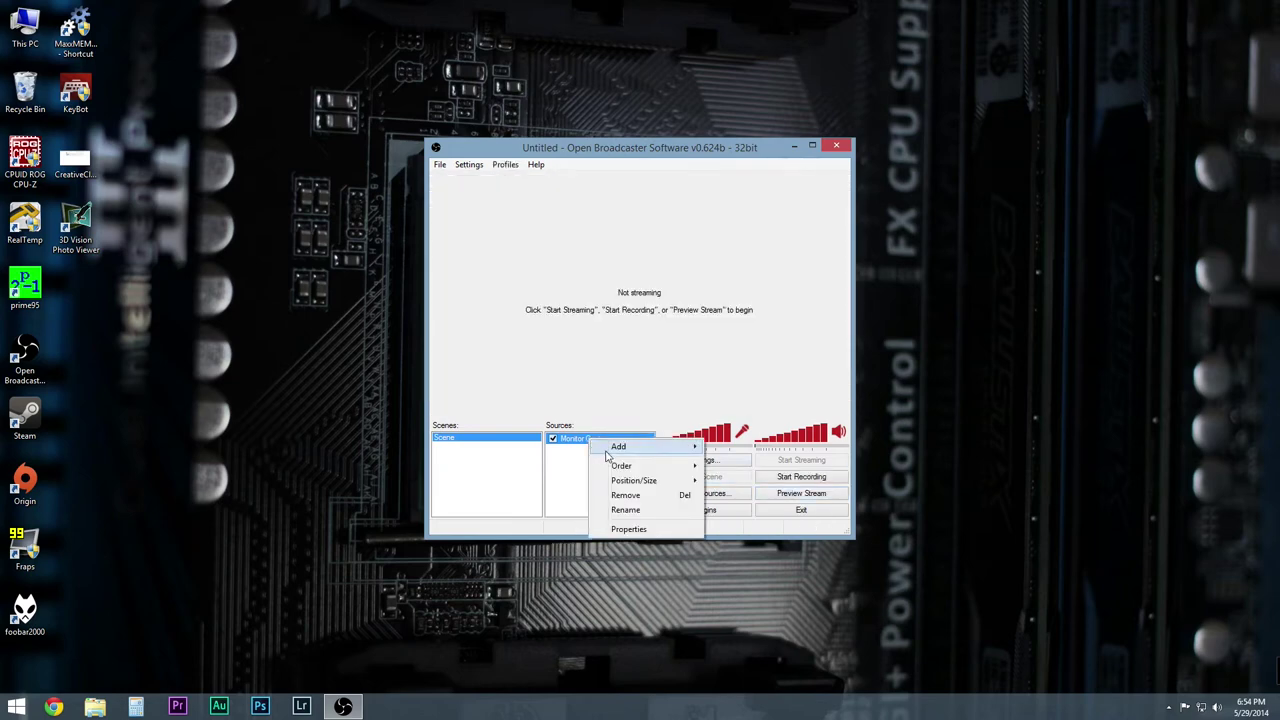
click(638, 530)
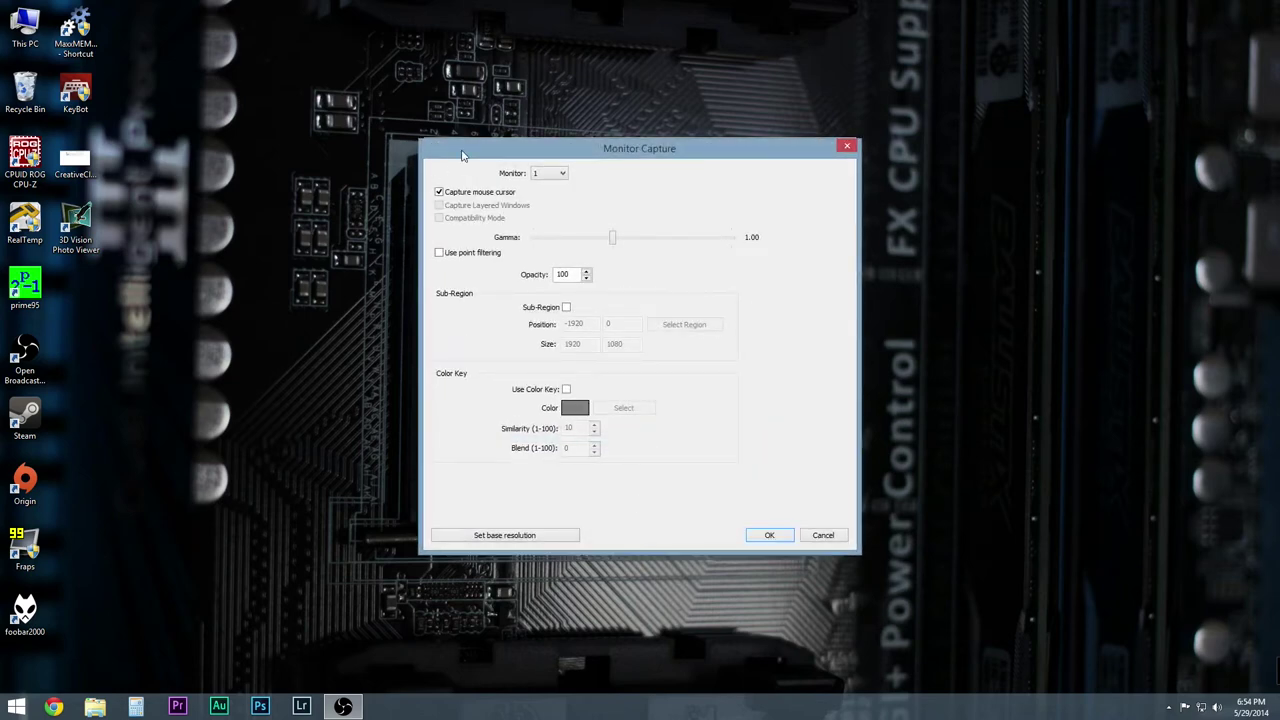
click(555, 174)
click(558, 195)
click(757, 535)
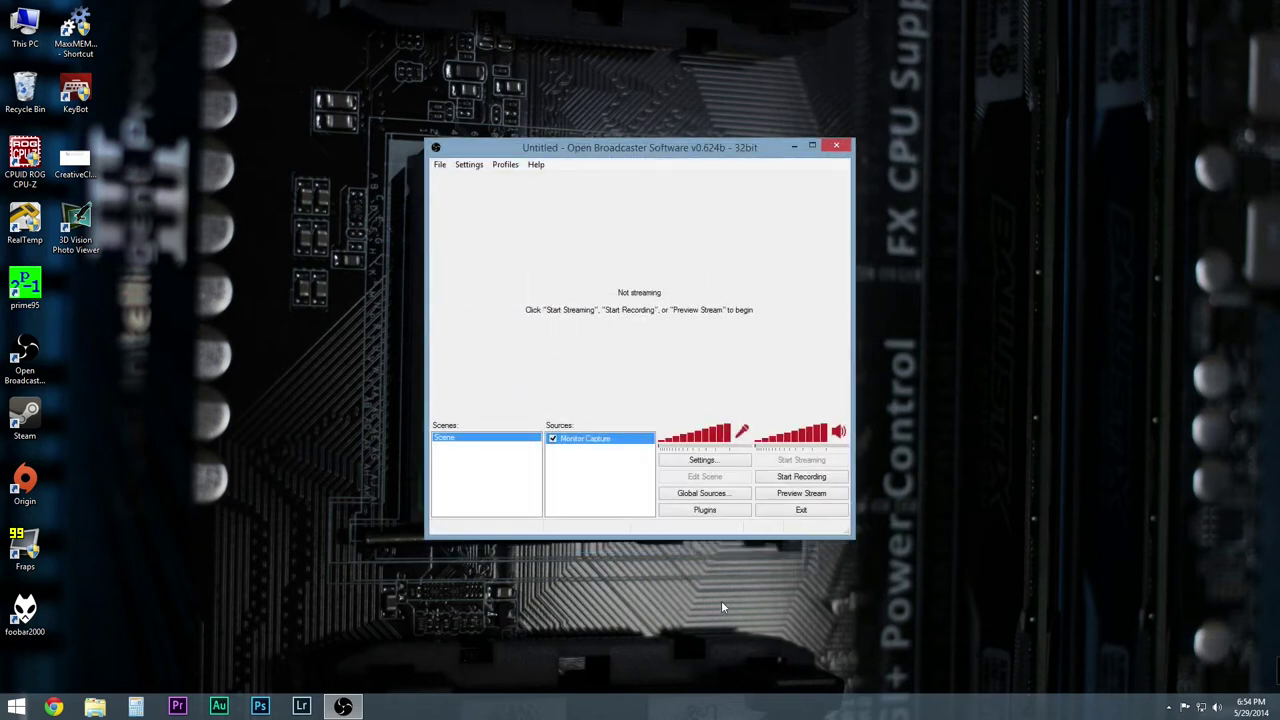
click(790, 493)
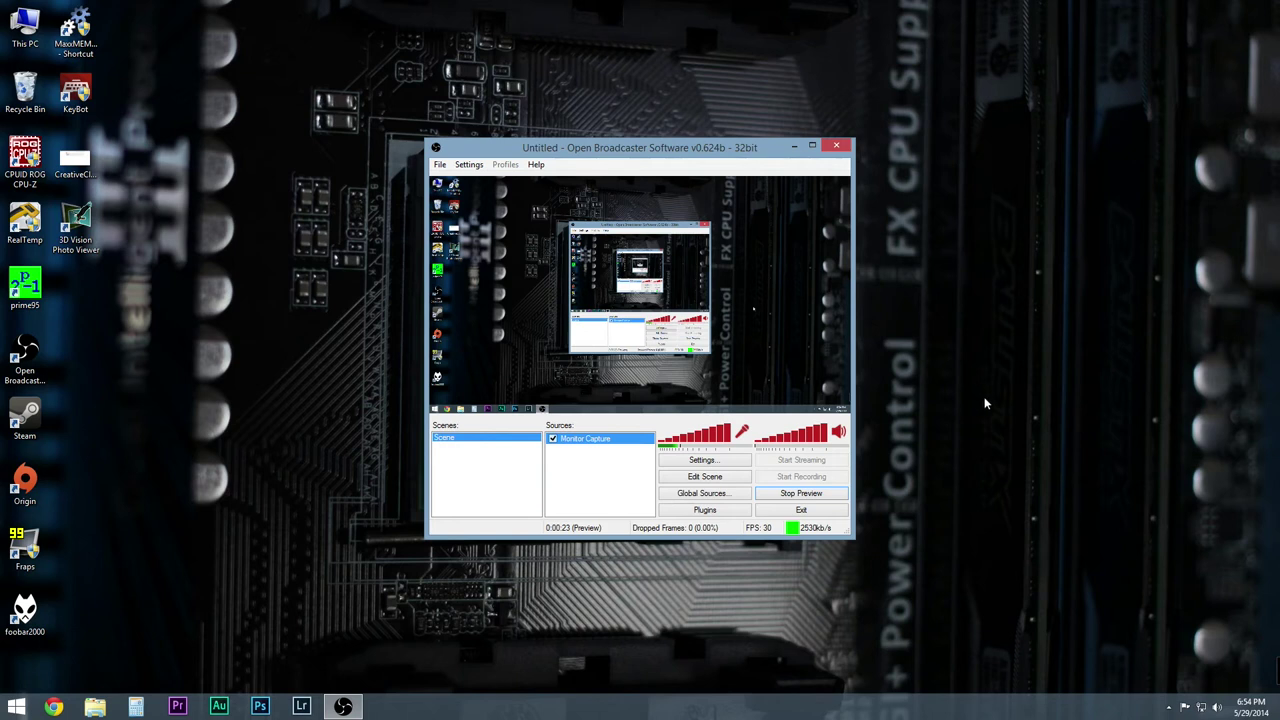
click(787, 495)
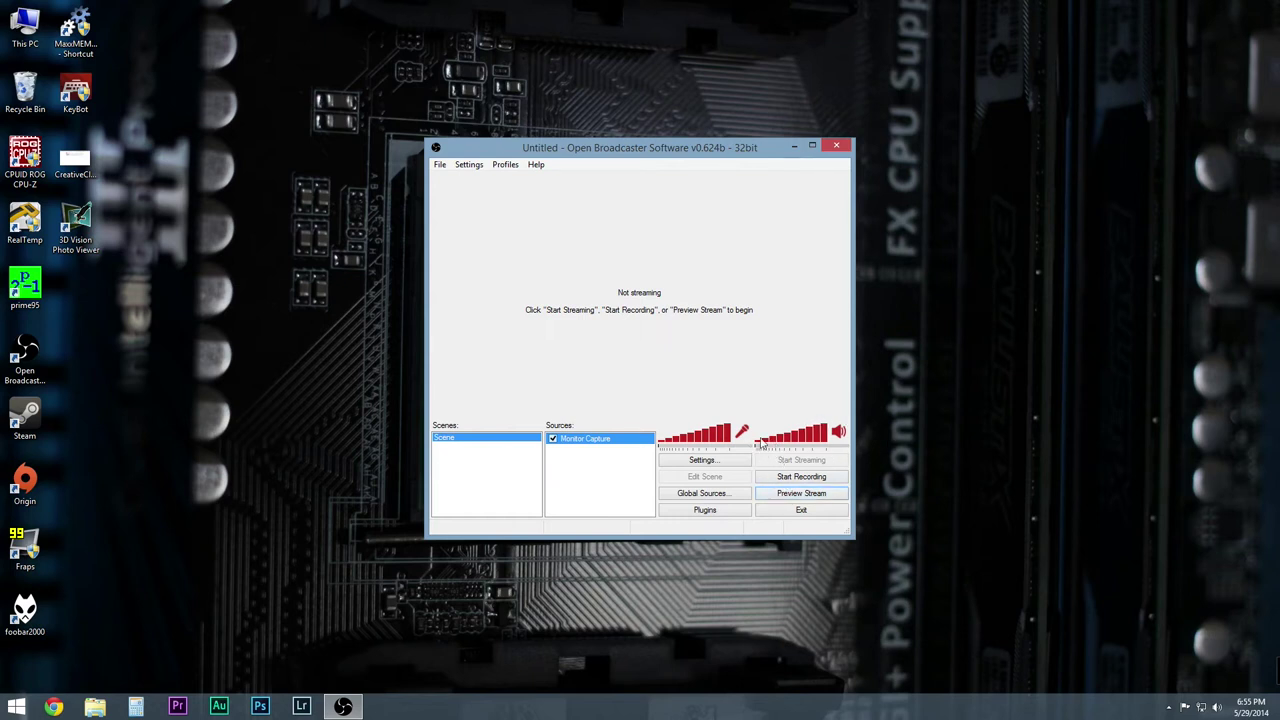
Run the desktop preview while checking the system volume slider, then stop the preview
click(1217, 707)
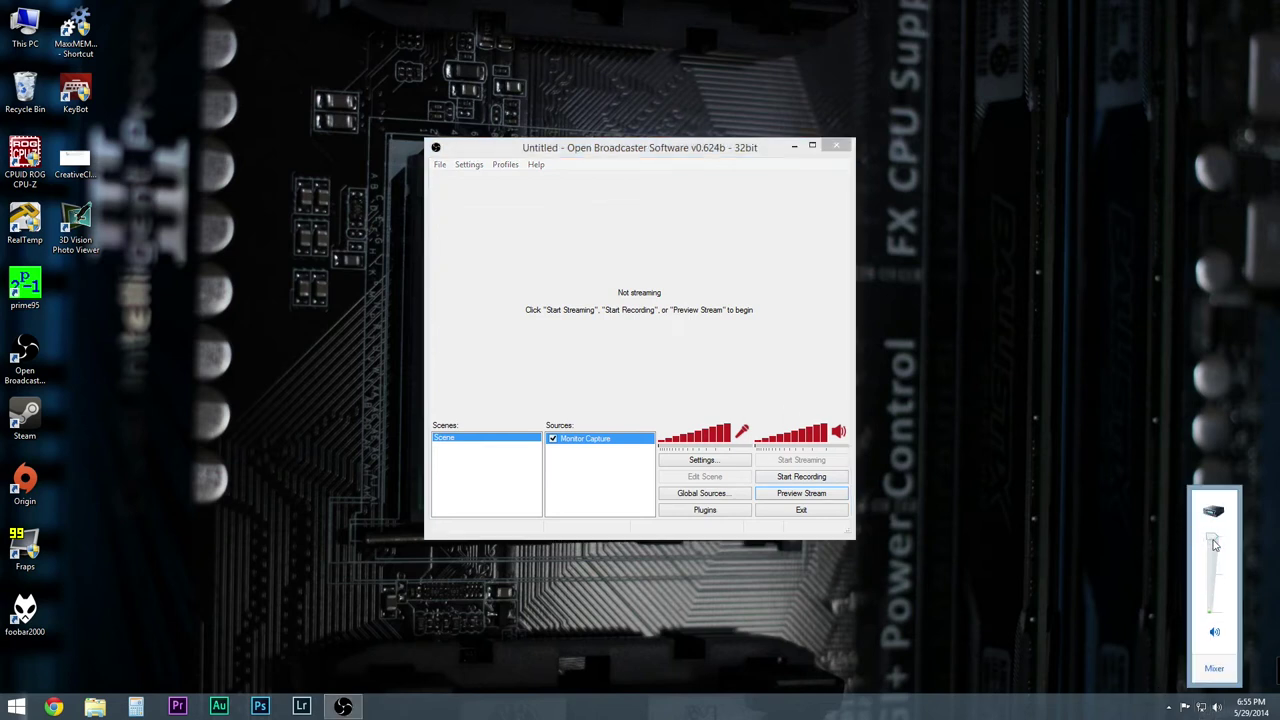
click(801, 493)
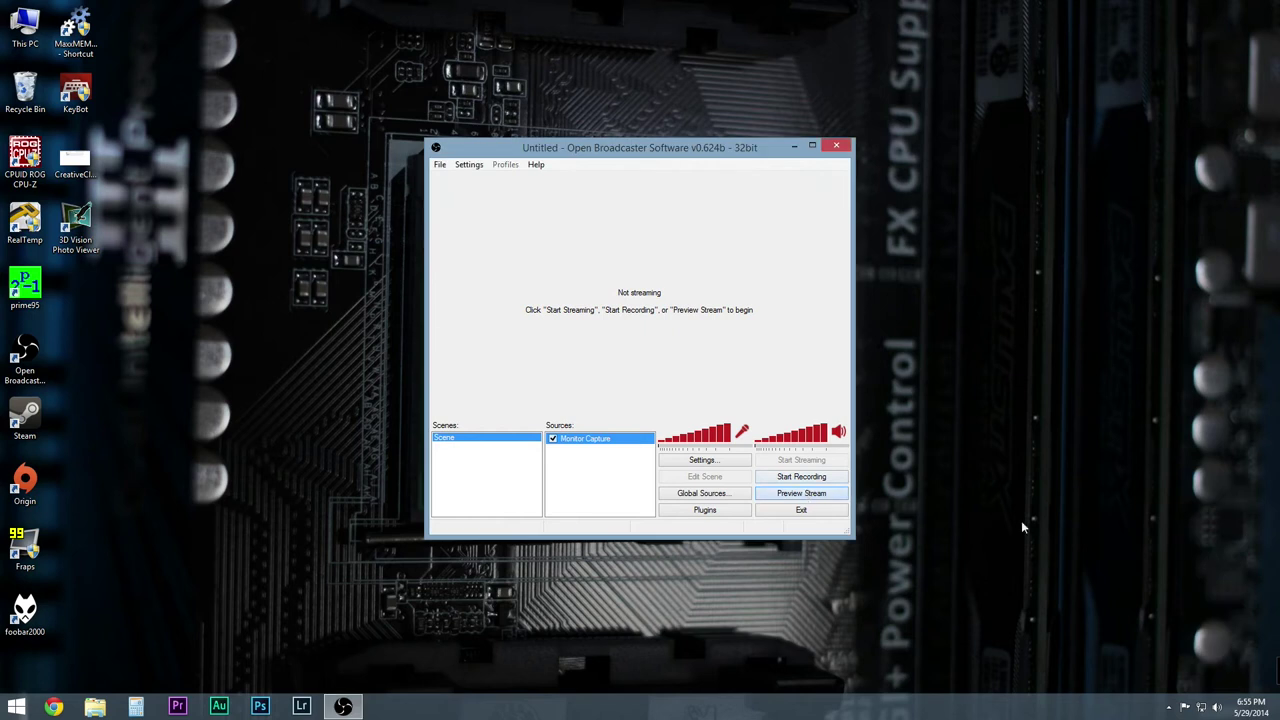
click(1212, 707)
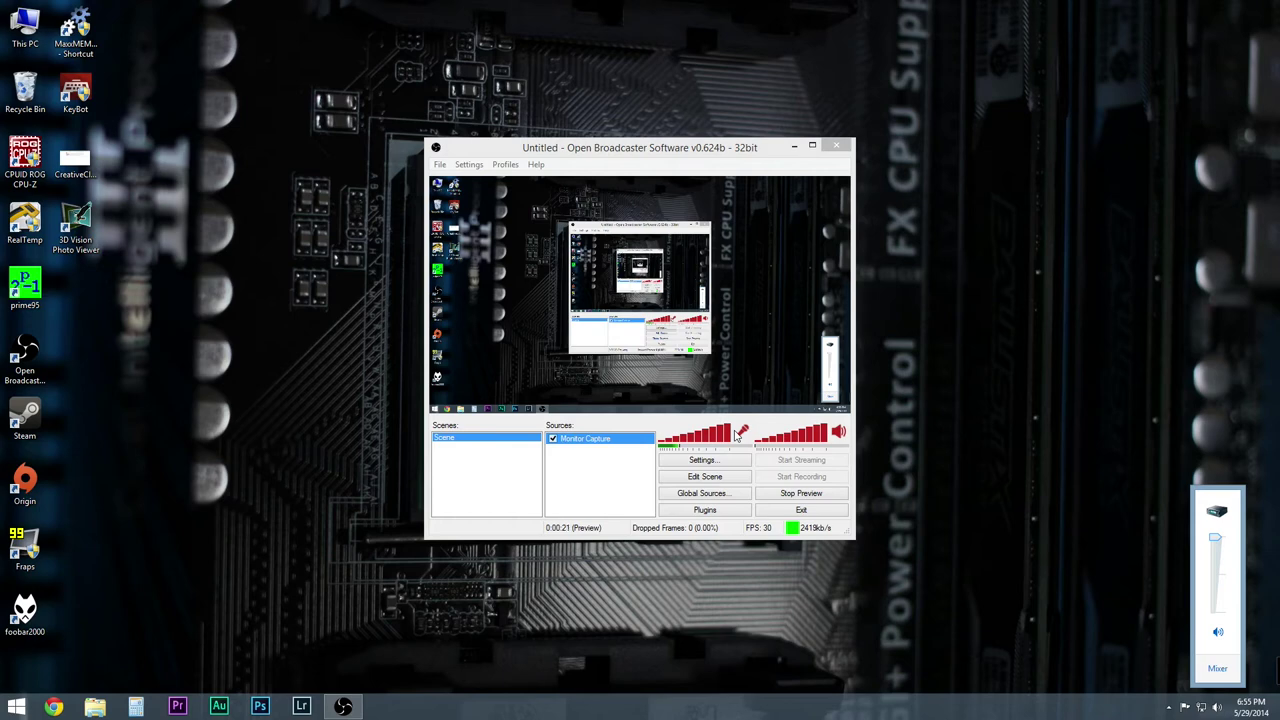
click(786, 493)
click(468, 165)
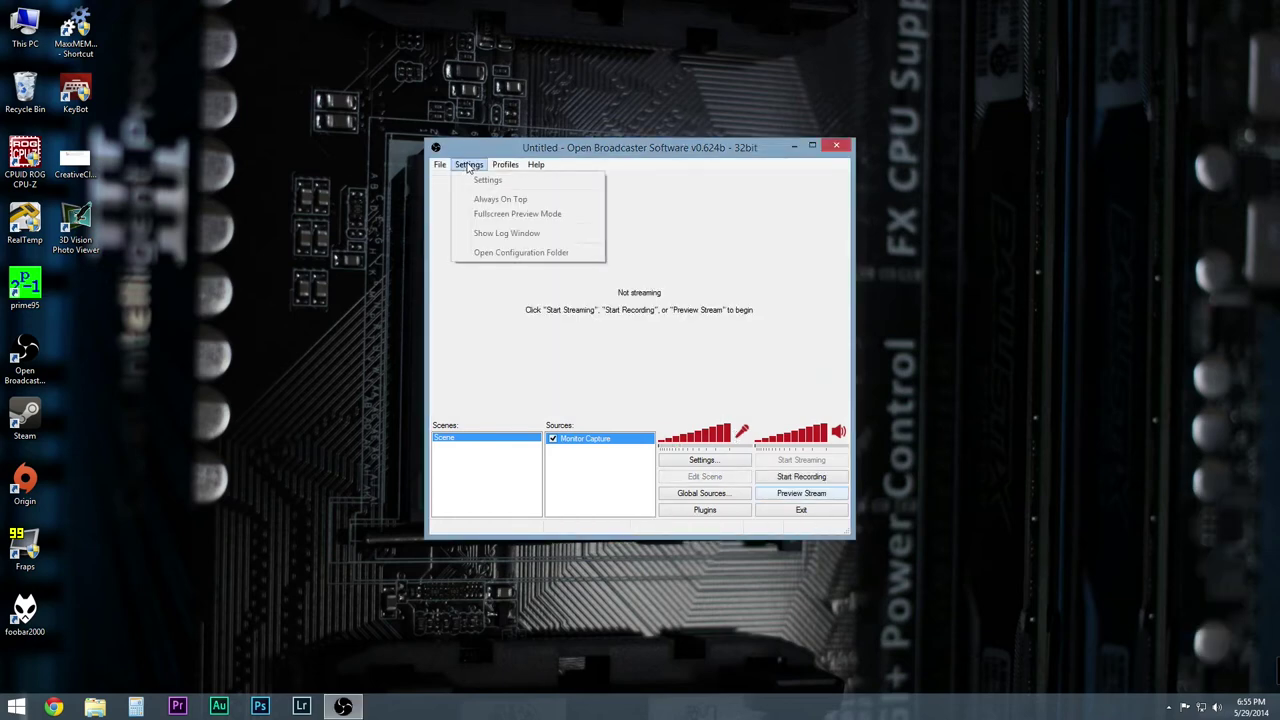
click(486, 181)
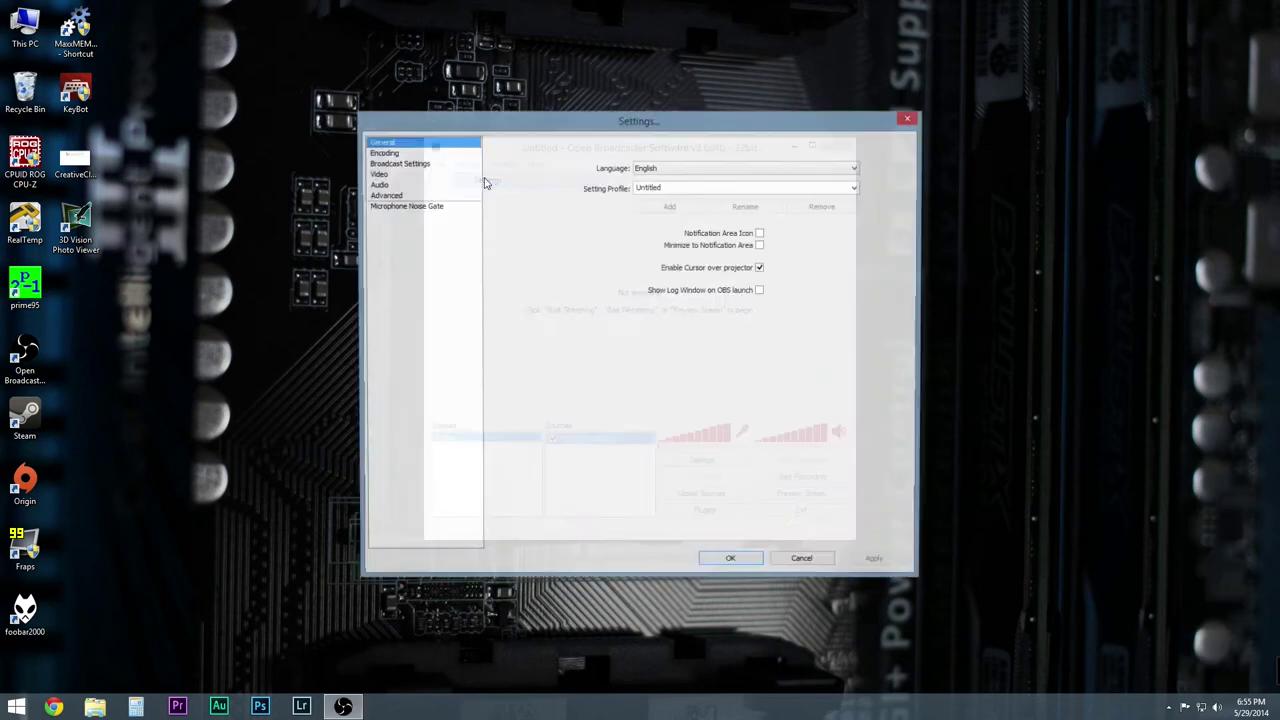
click(438, 184)
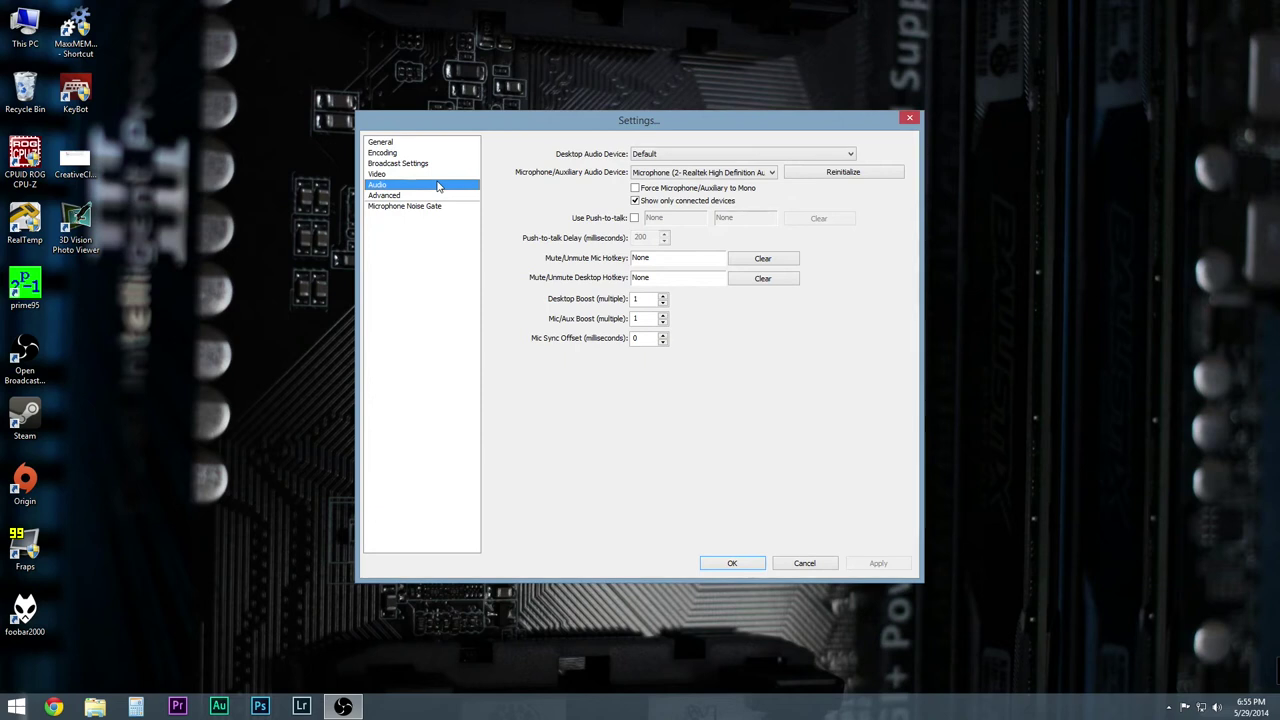
click(710, 155)
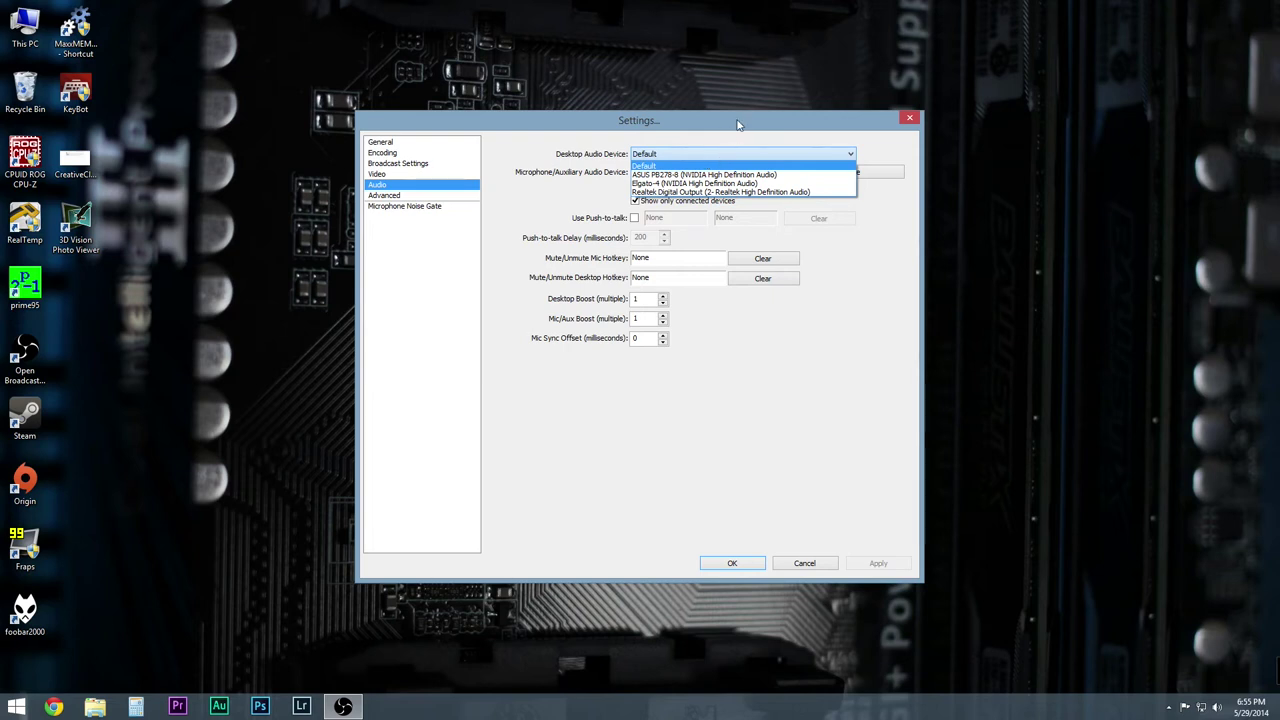
click(740, 124)
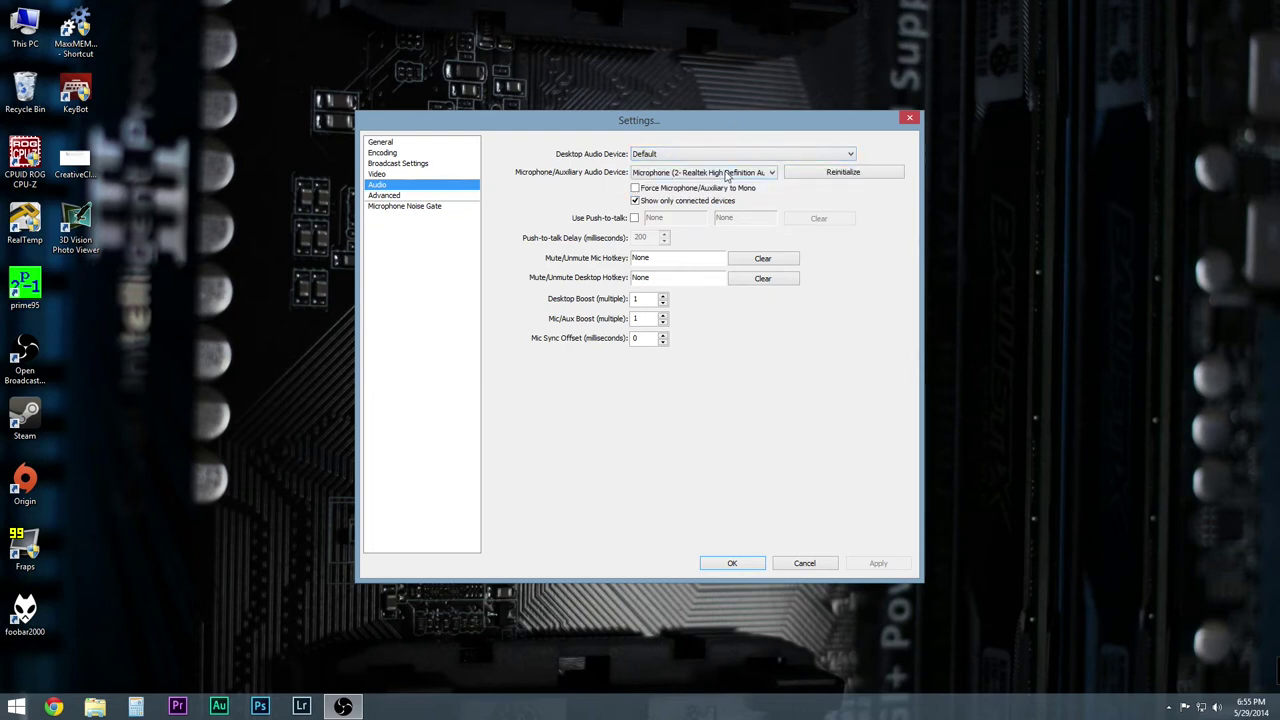
click(771, 173)
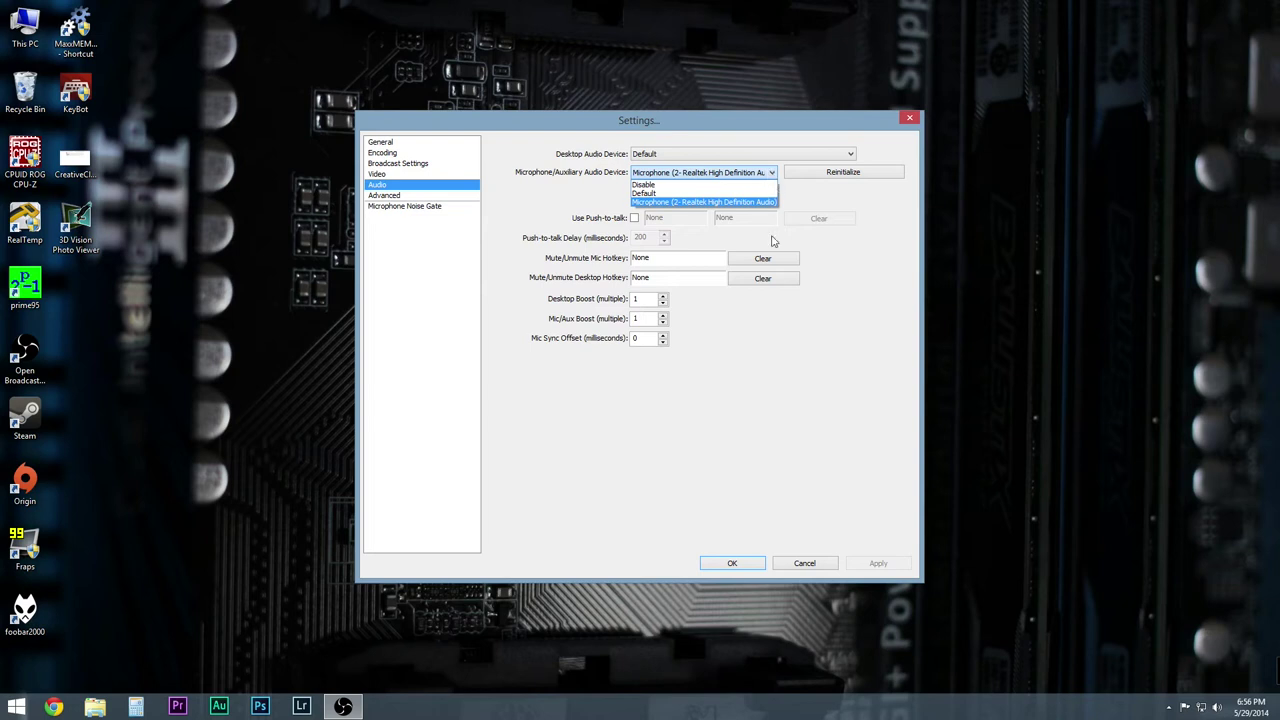
click(597, 445)
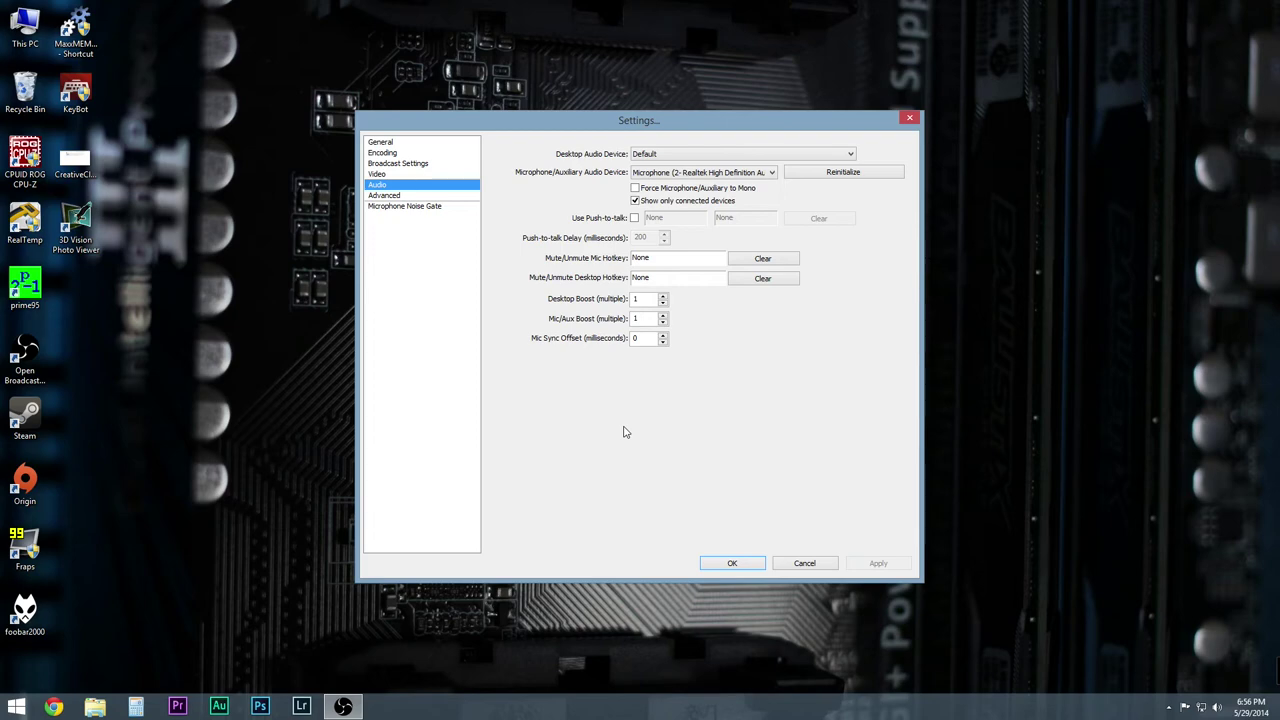
click(807, 563)
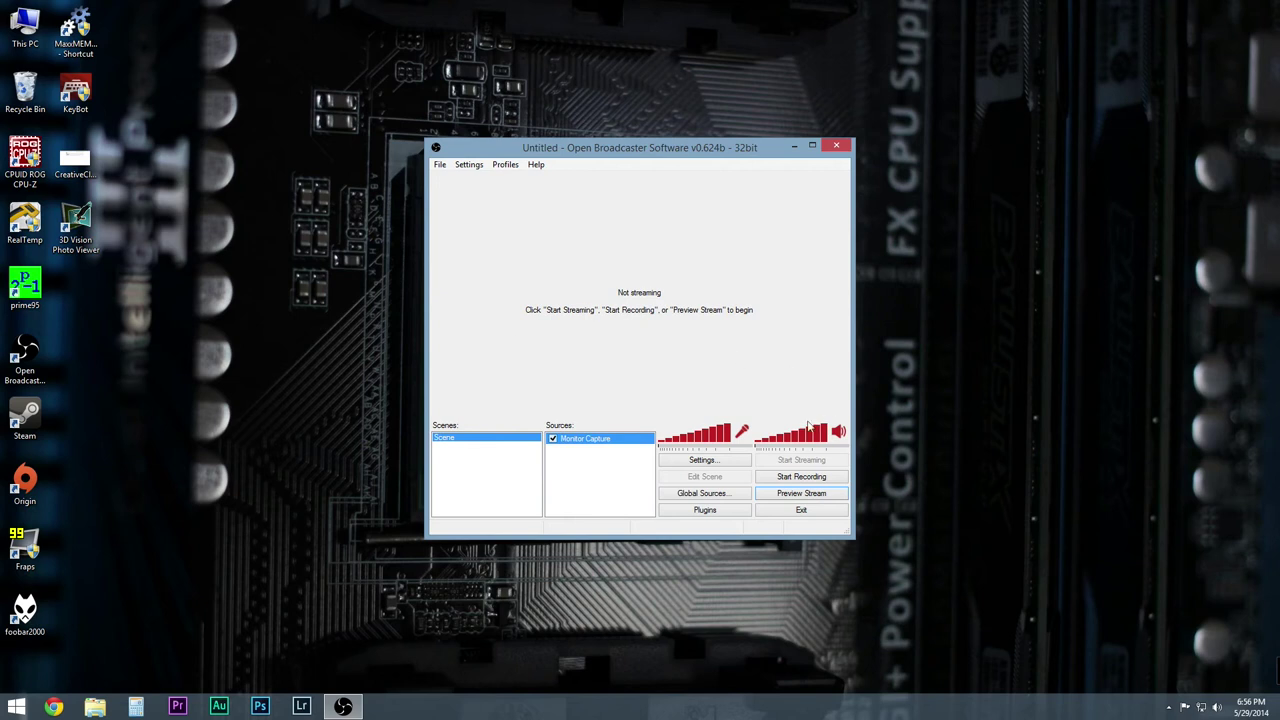
click(810, 495)
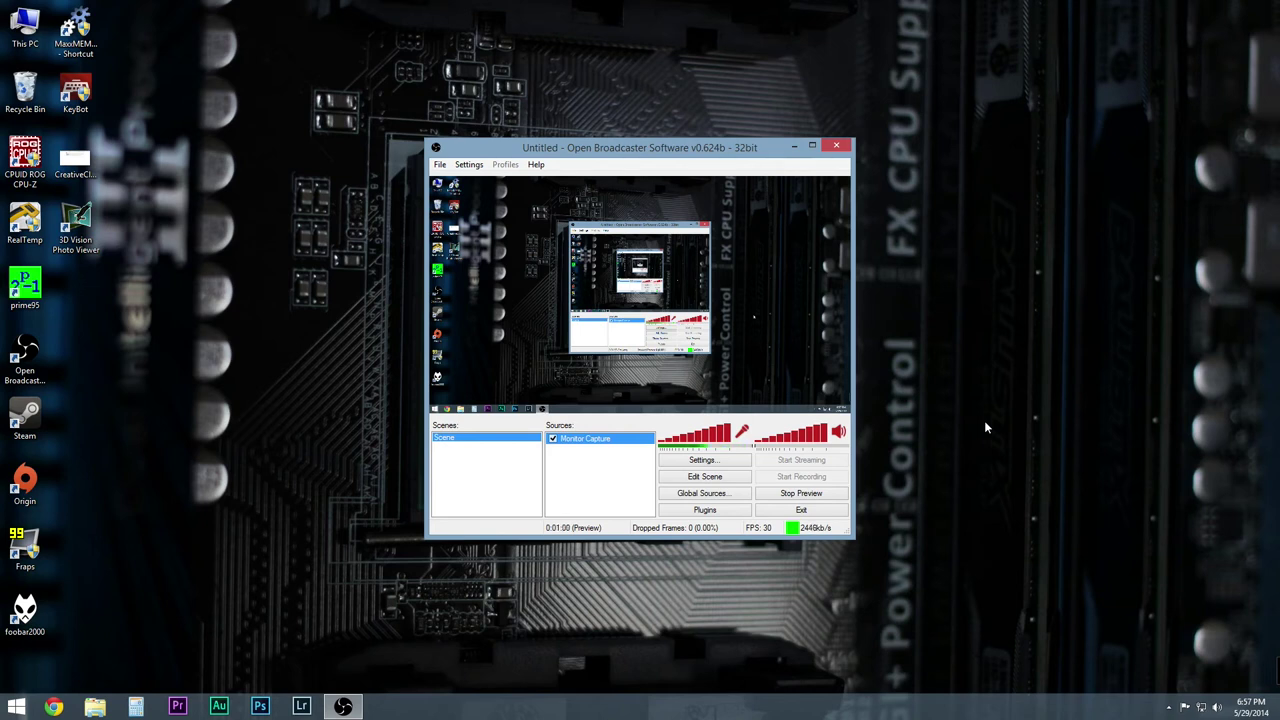
click(801, 493)
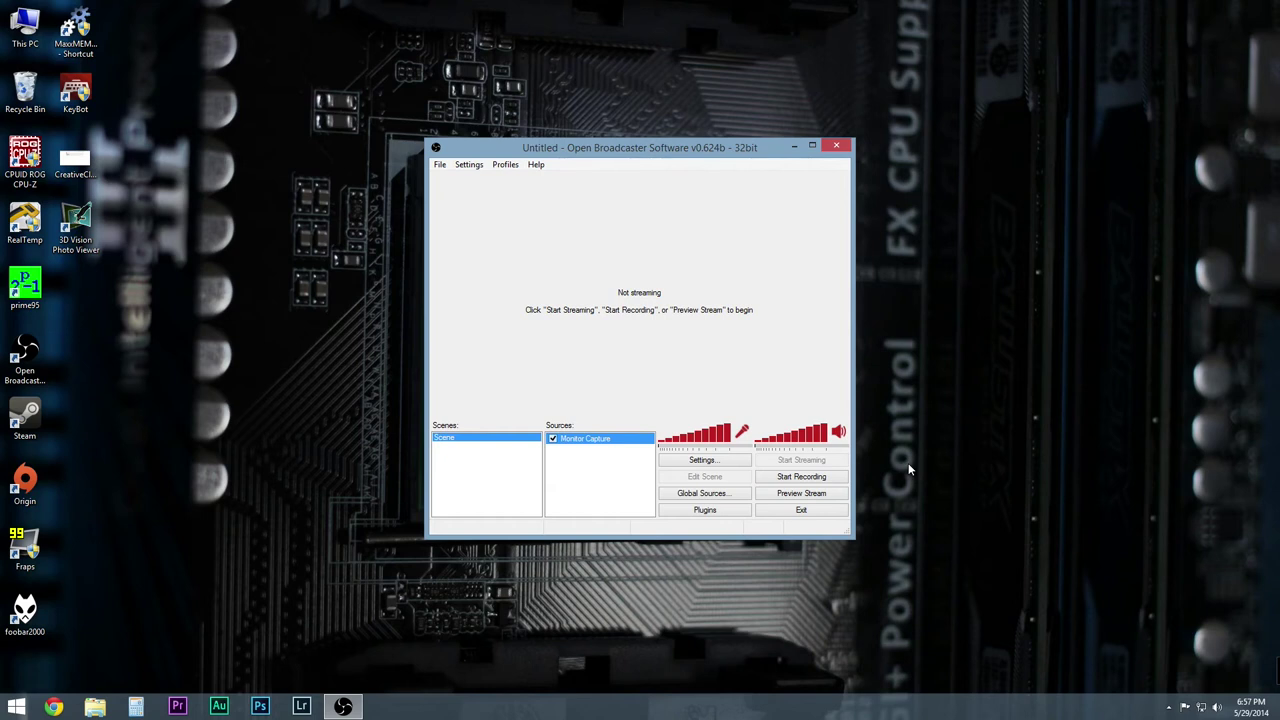
Start recording, minimize OBS, and open the ds1 drive to play FreeNAS Build.mp4
click(801, 477)
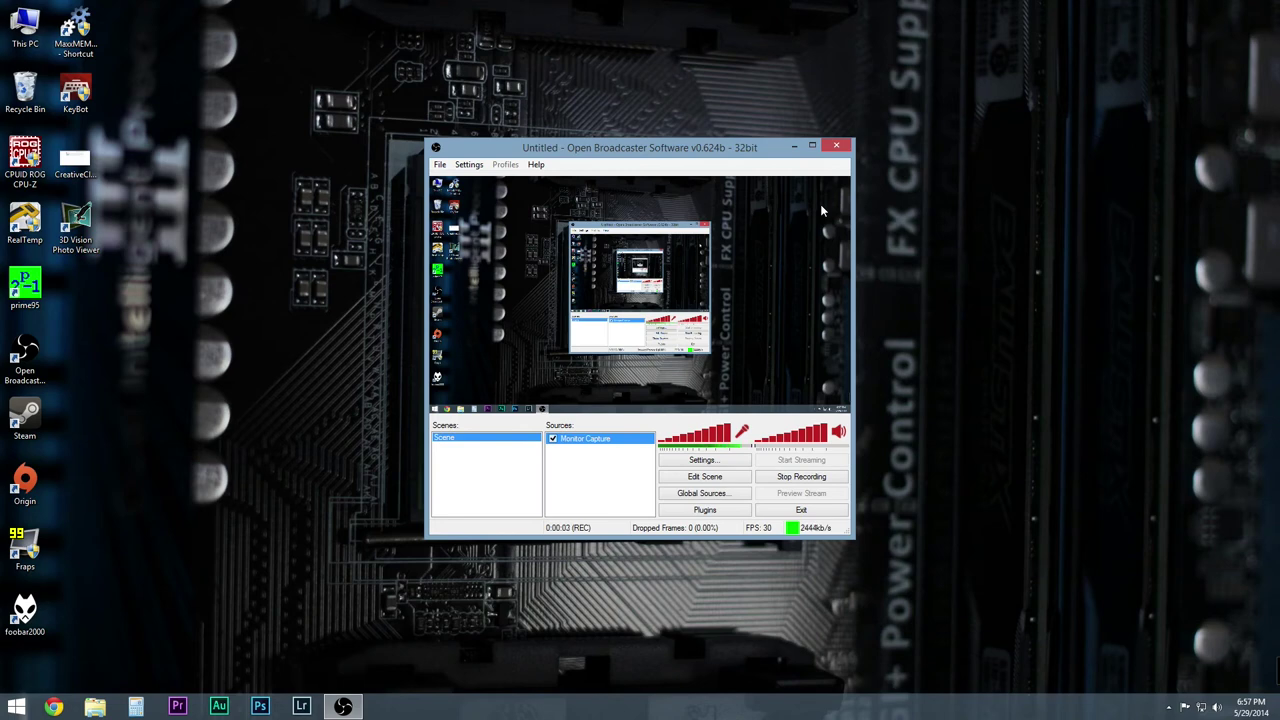
click(794, 146)
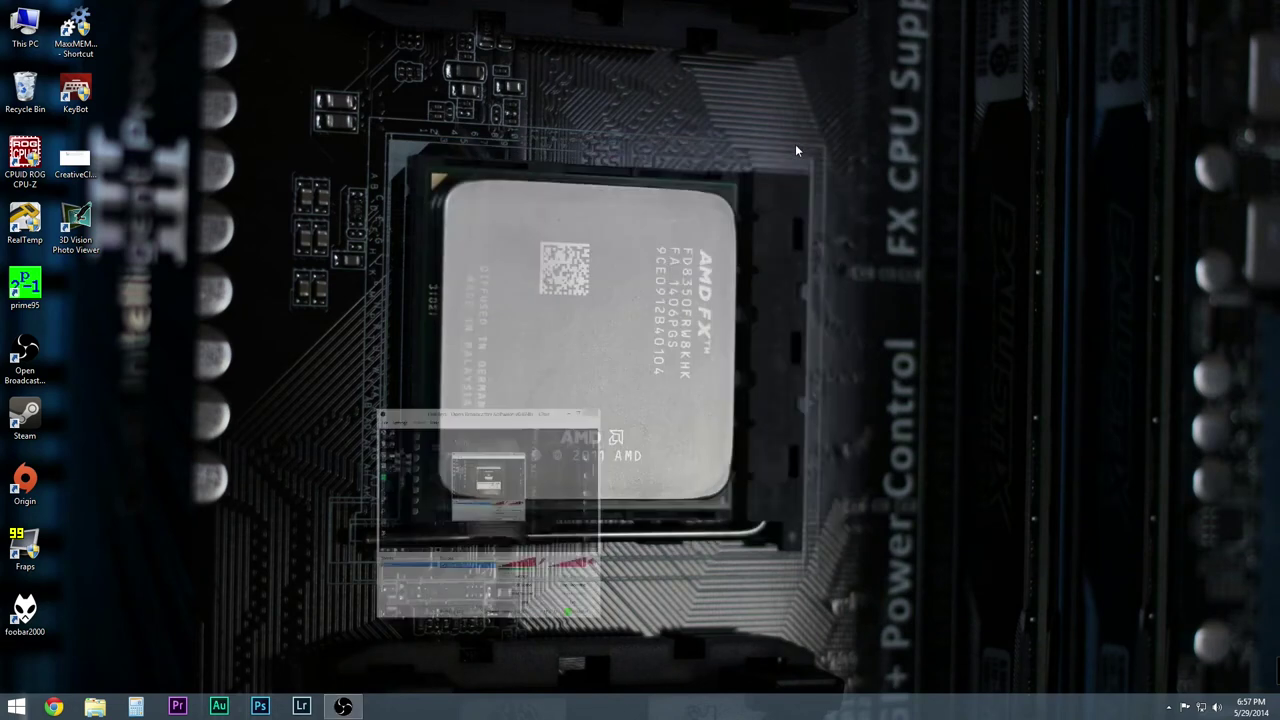
double_click(22, 28)
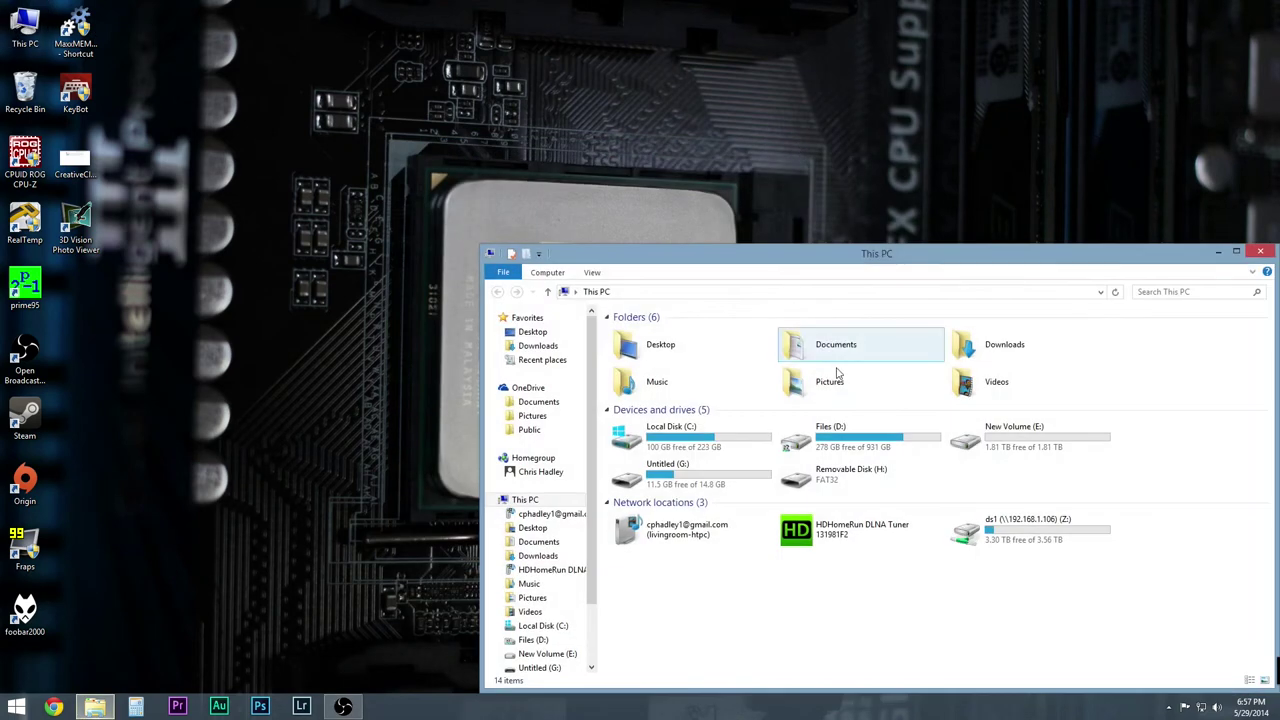
drag(894, 251, 713, 126)
double_click(840, 404)
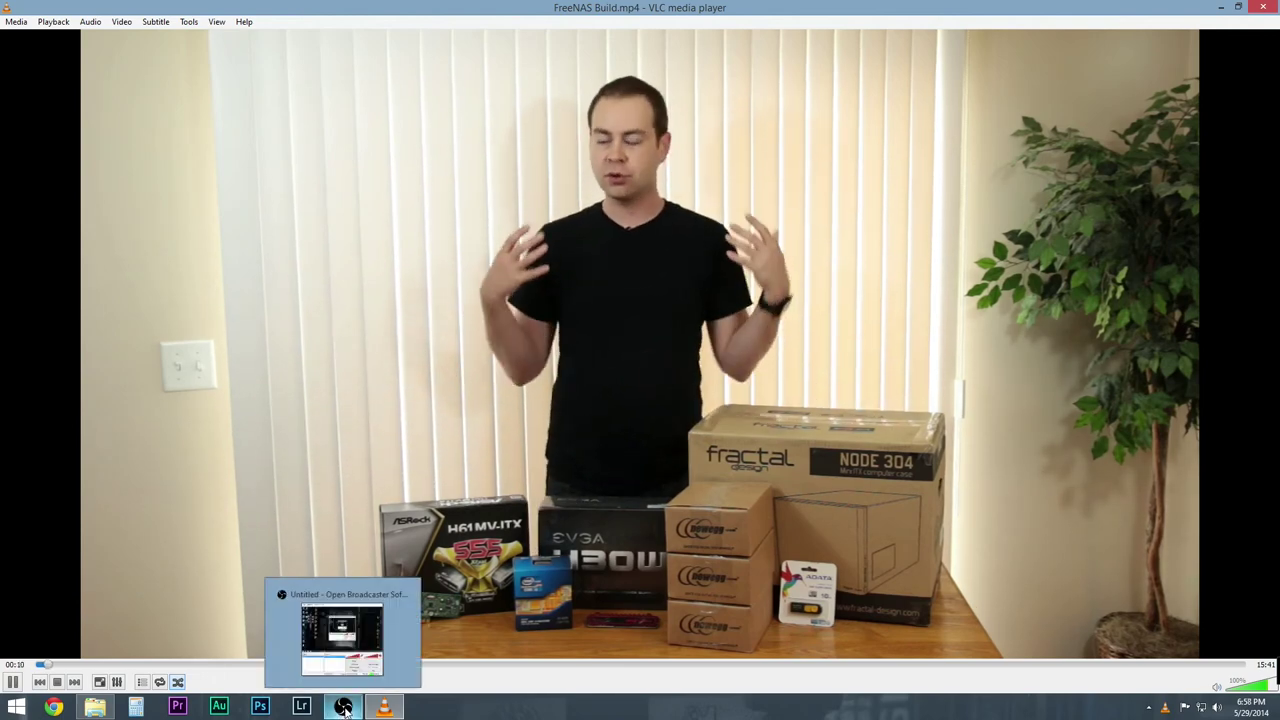
Restore OBS from the taskbar and stop the 31-second test recording
click(342, 707)
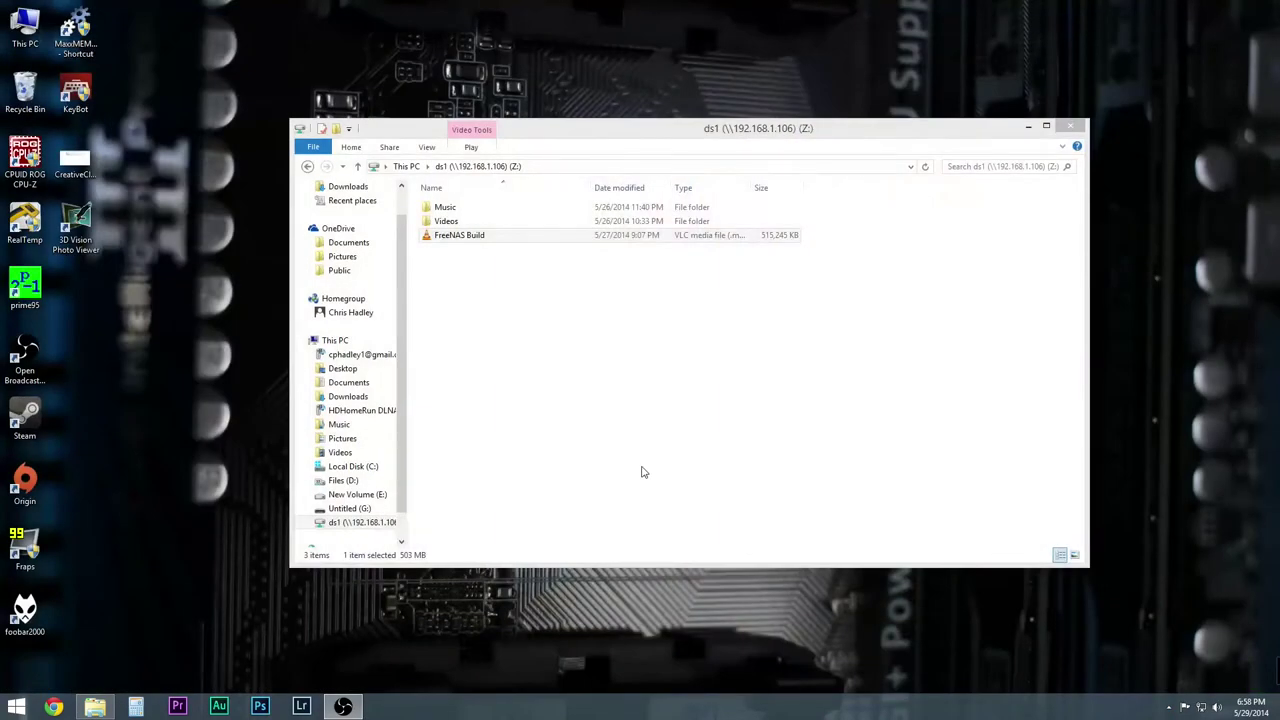
click(342, 707)
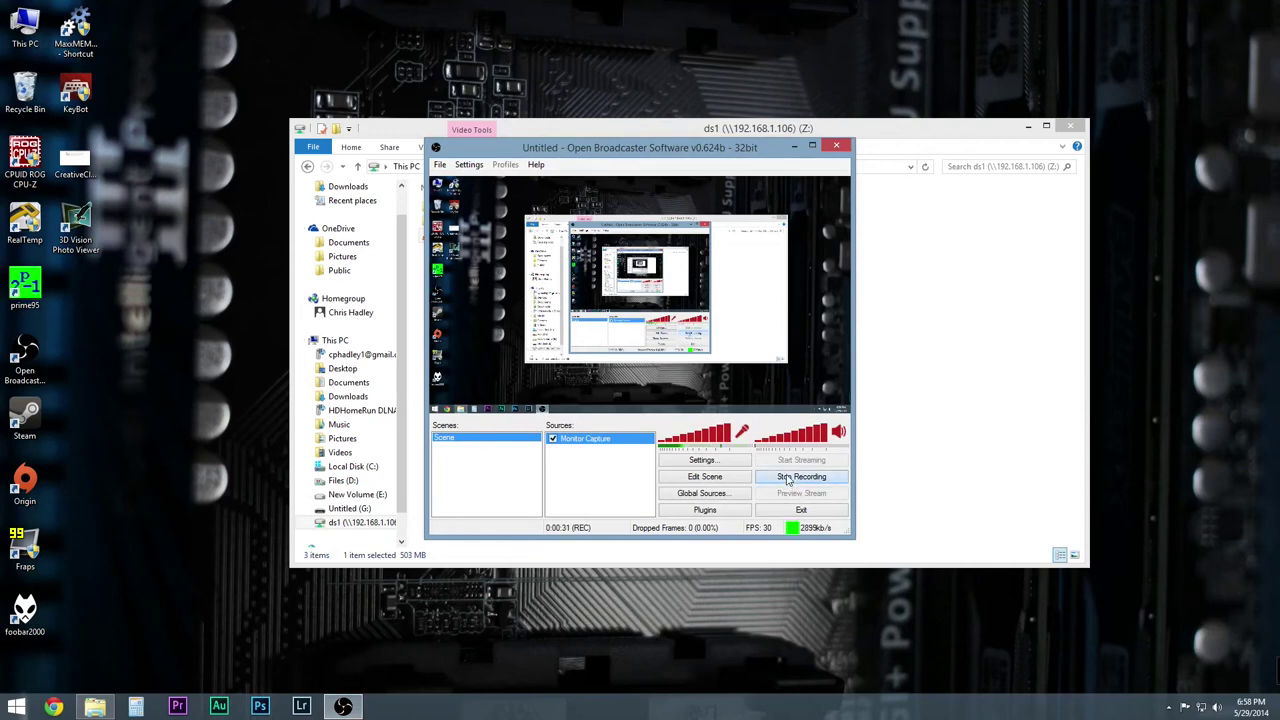
click(788, 479)
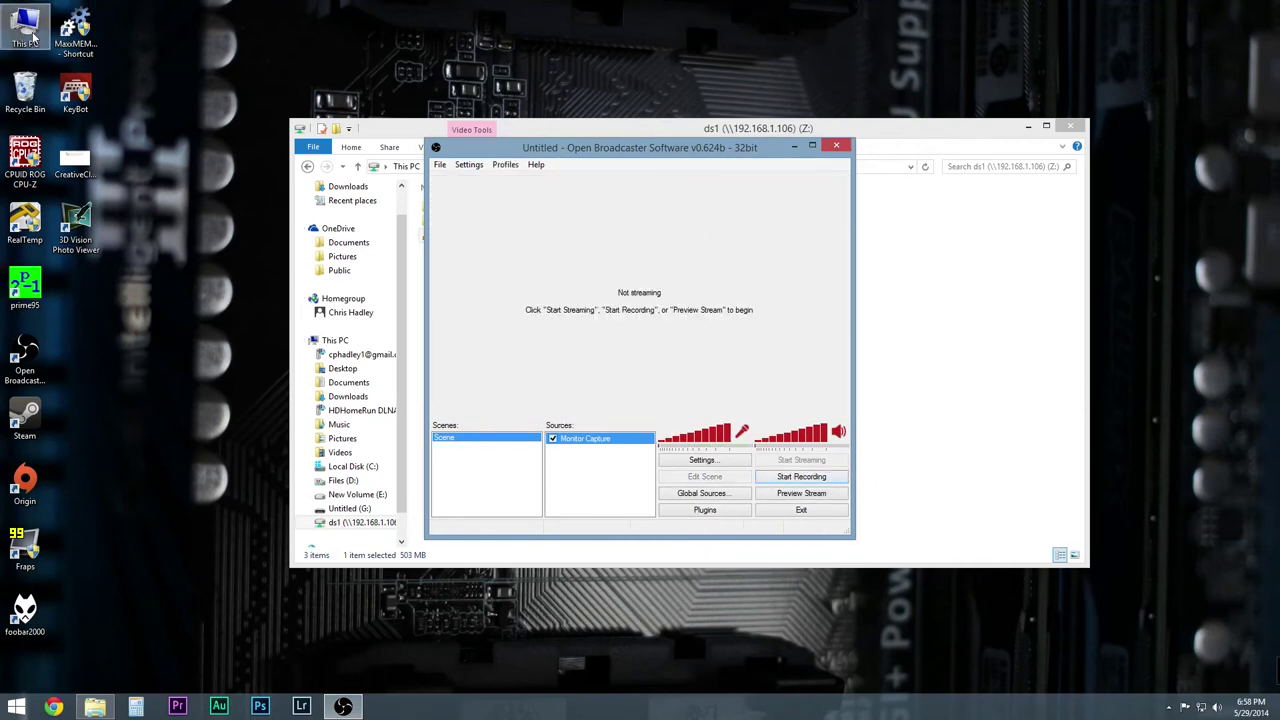
Browse to D:\Videos\Captured and select the new 31-second Screen Capture file
double_click(33, 37)
double_click(690, 330)
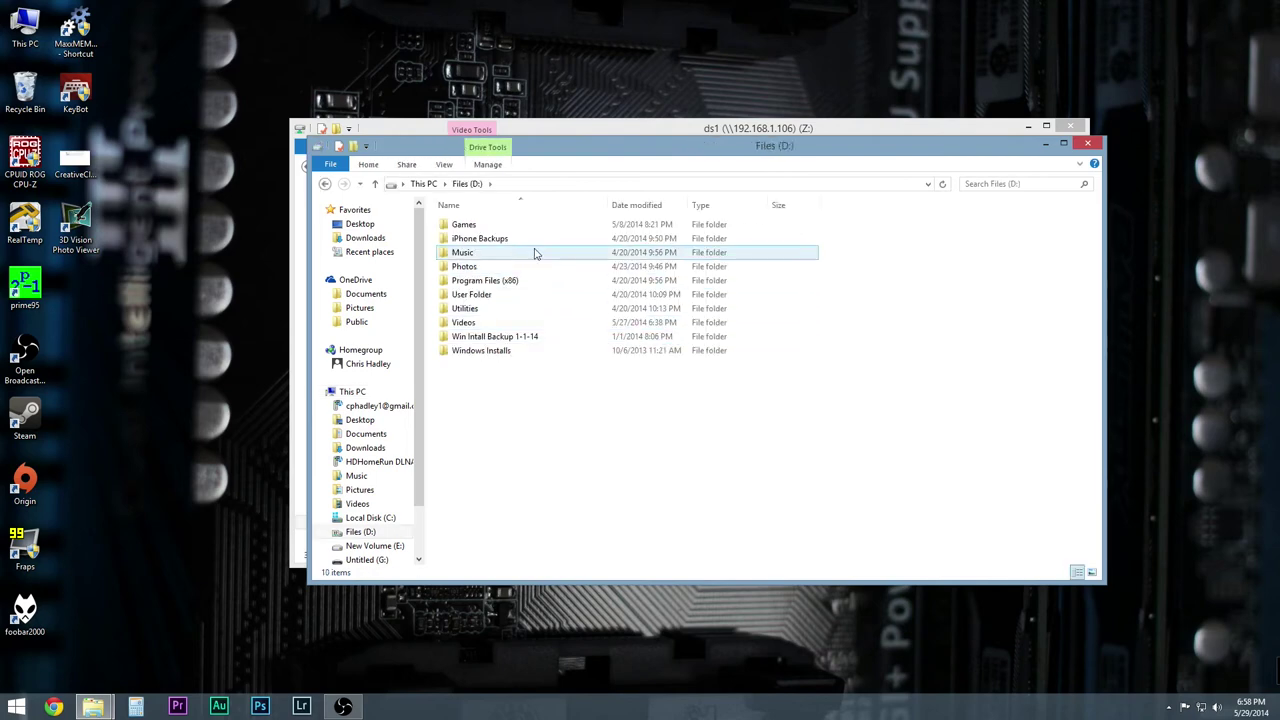
double_click(470, 322)
click(478, 295)
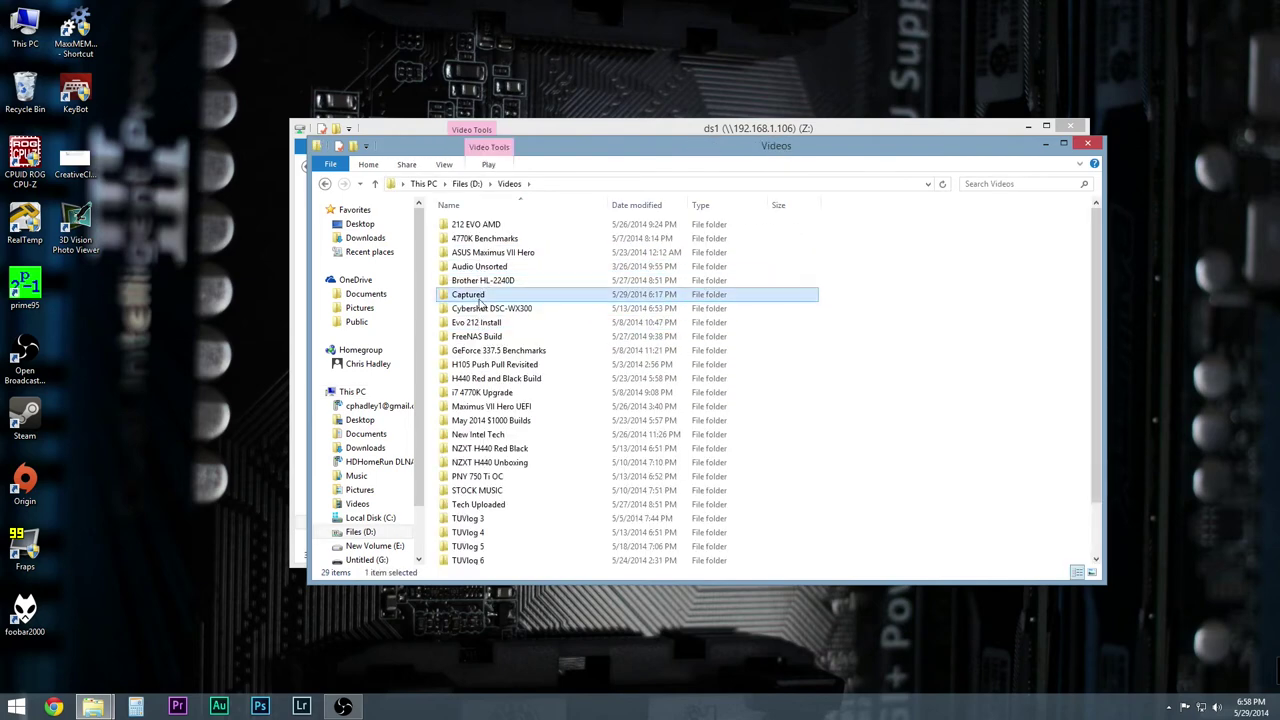
double_click(478, 296)
click(470, 322)
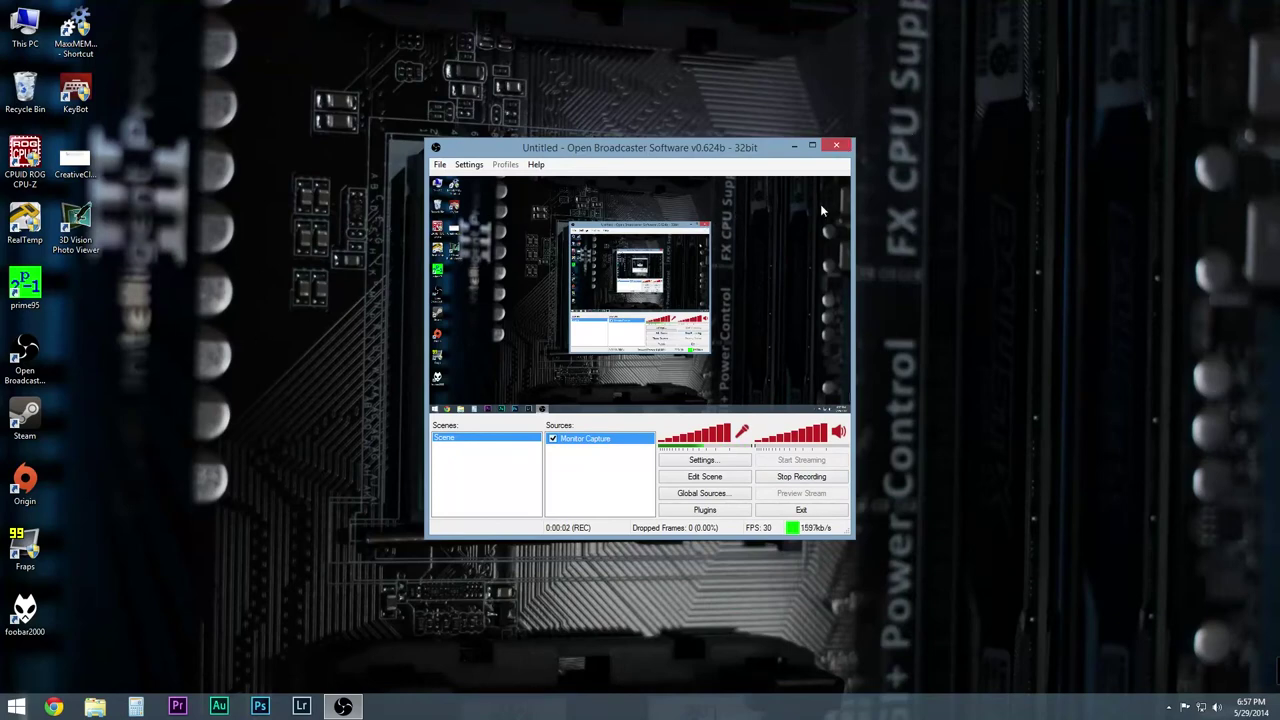
Minimize OBS, reopen This PC, and reposition the Explorer window
click(795, 147)
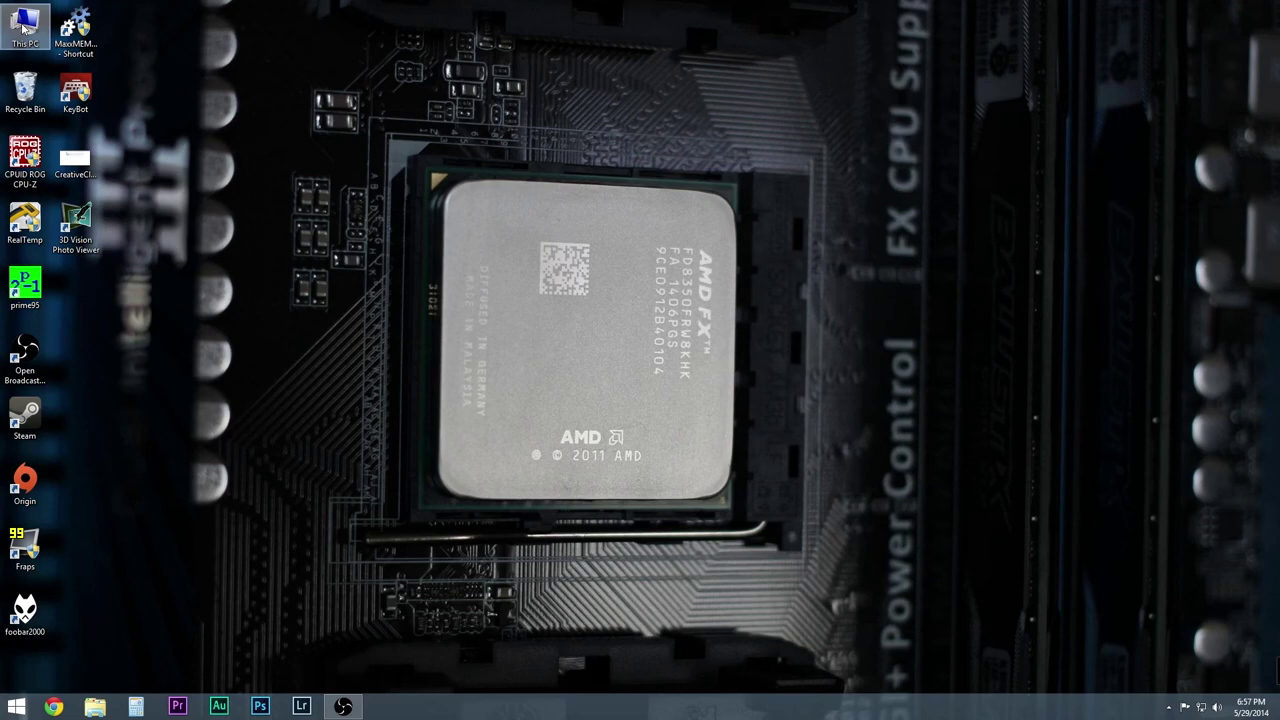
double_click(22, 27)
drag(890, 258, 709, 136)
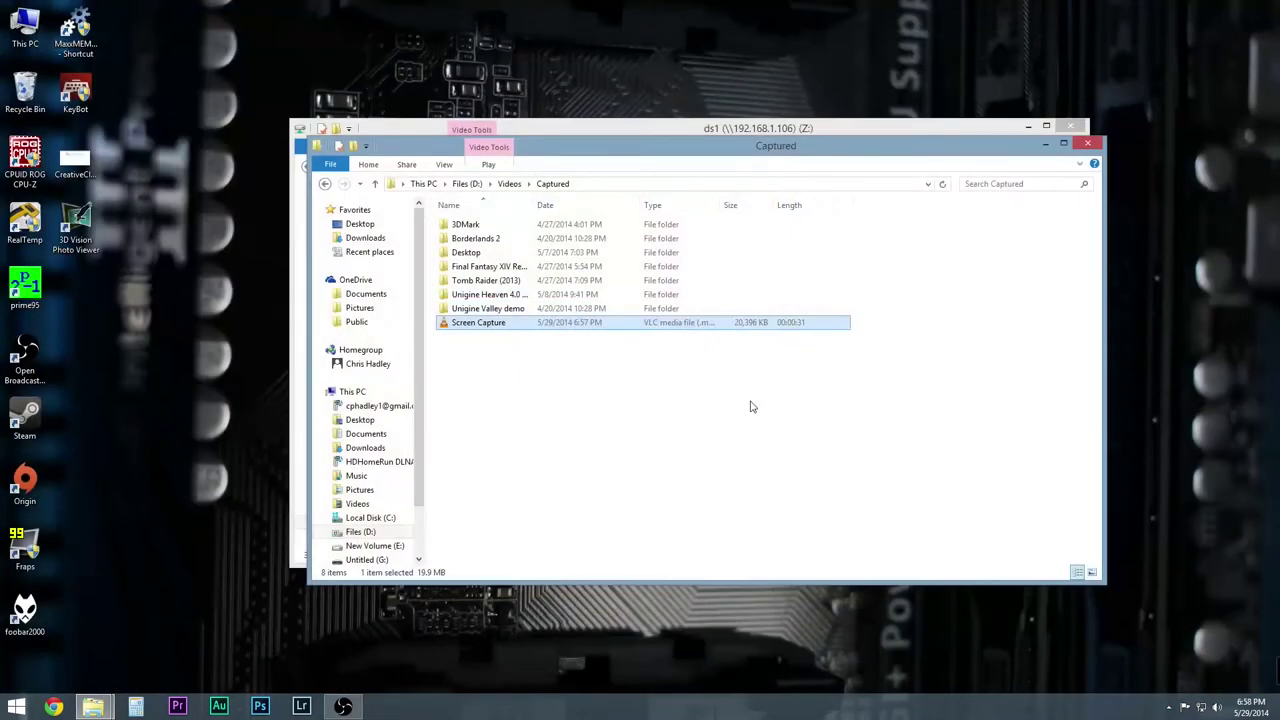
click(740, 405)
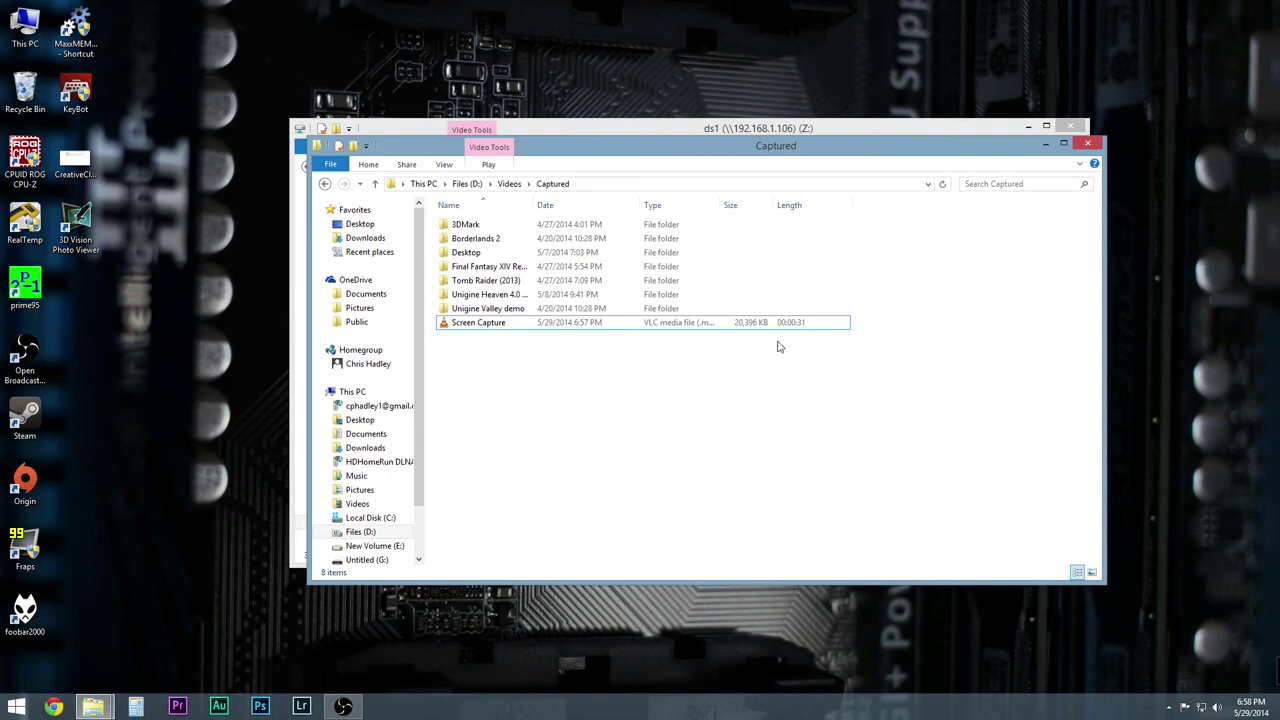
Close the Captured window, mute then unmute the microphone, and restart the desktop preview
click(1090, 145)
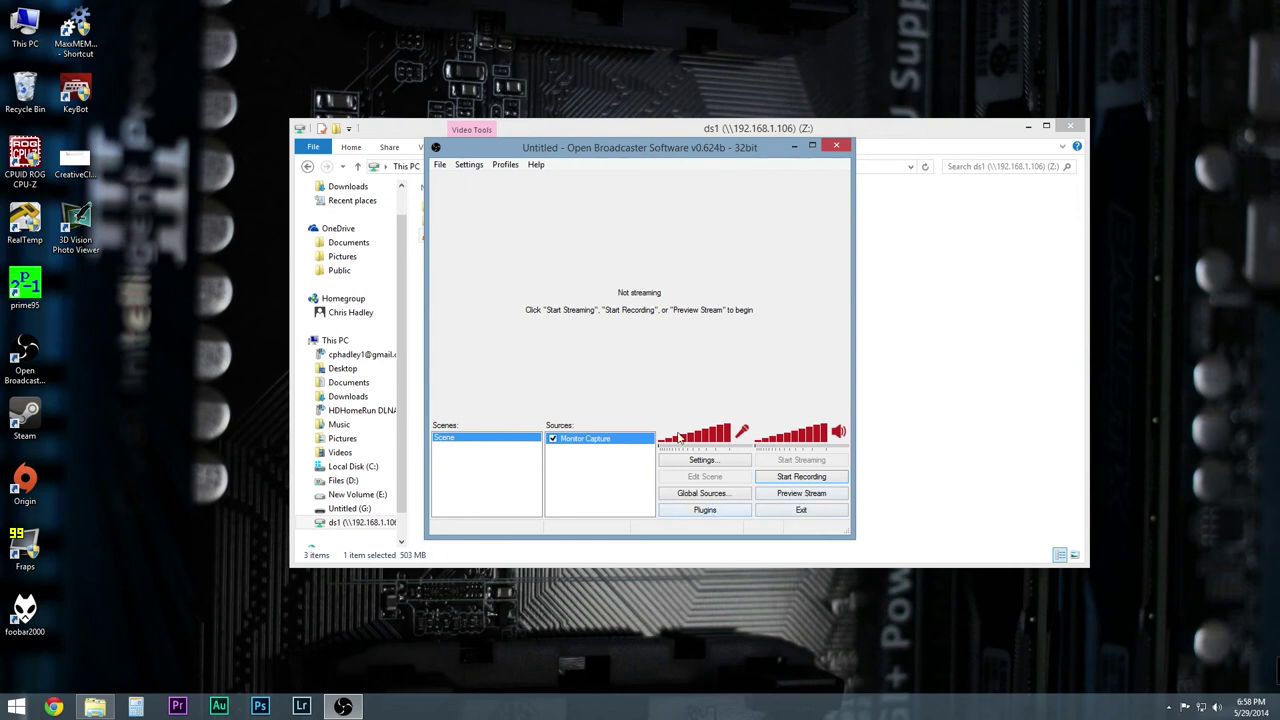
click(742, 432)
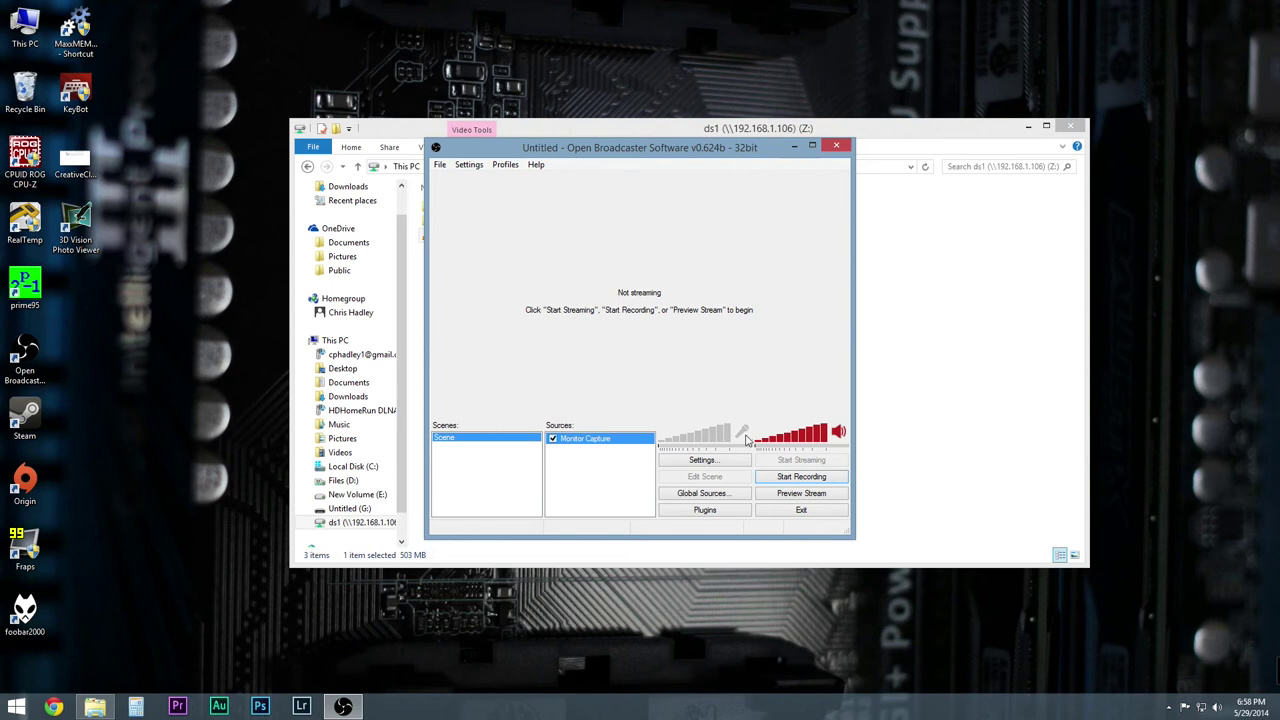
click(743, 438)
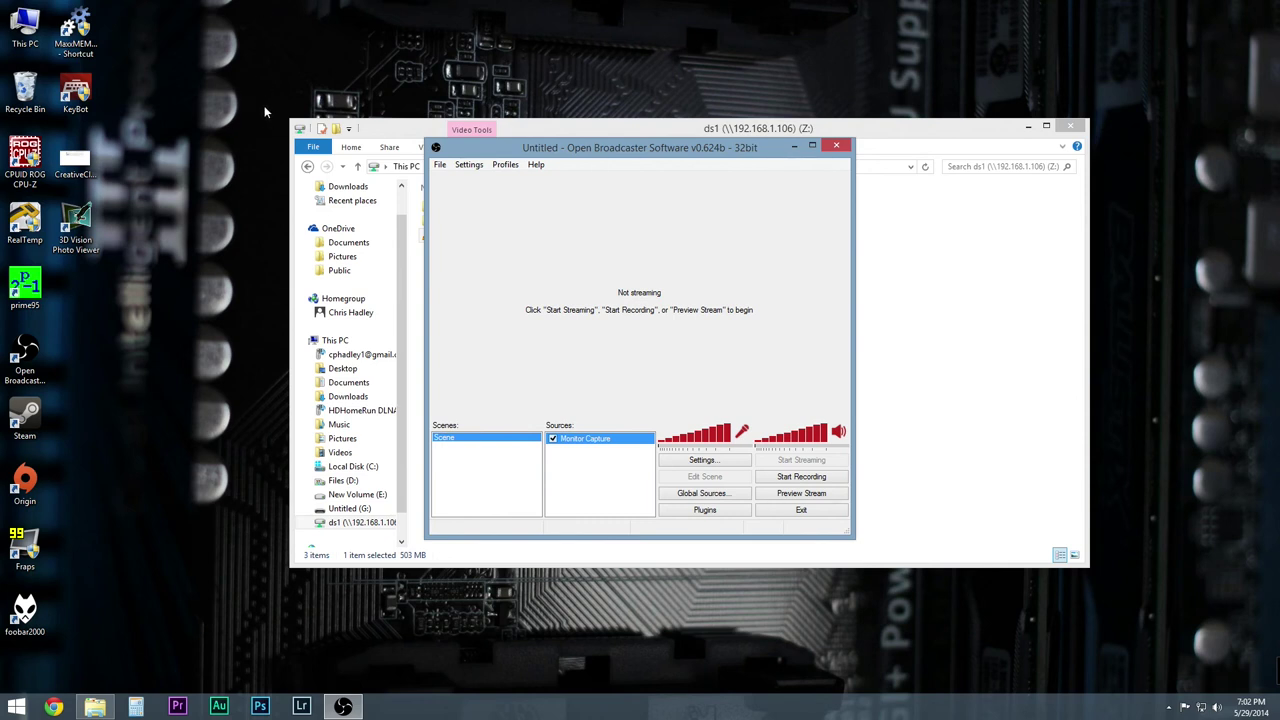
click(808, 493)
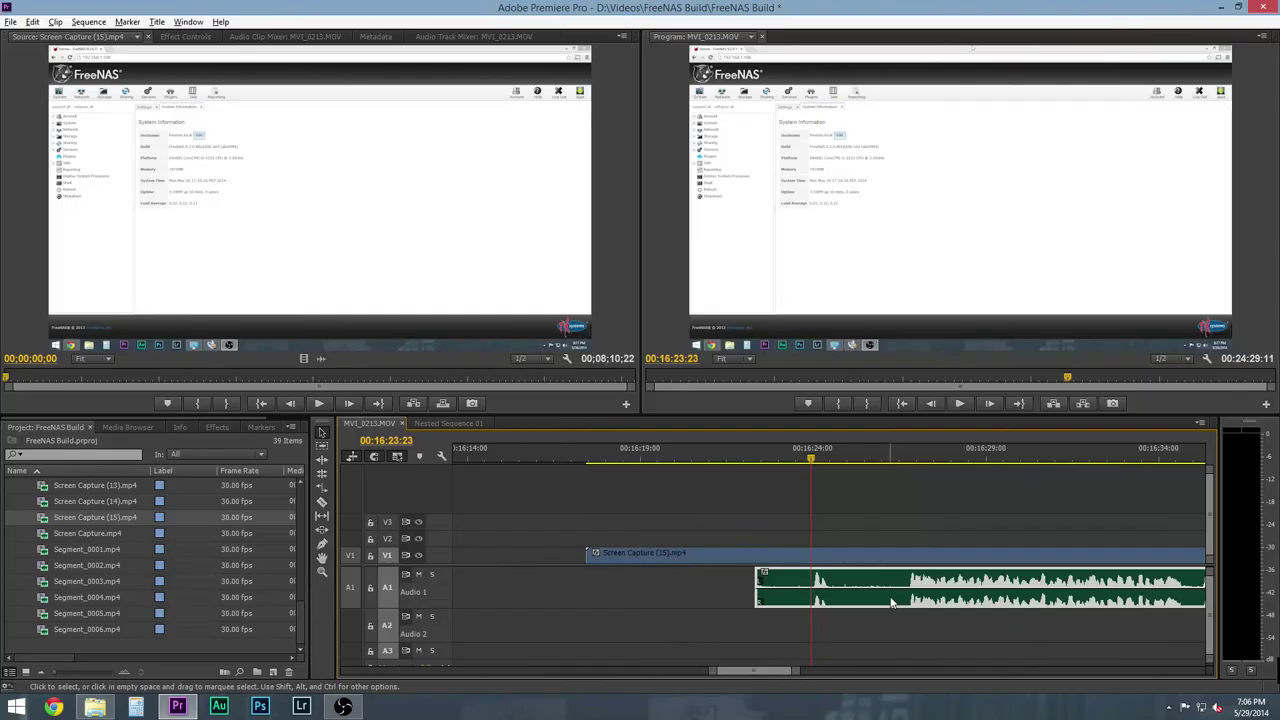
Nudge the audio clip earlier on the Premiere timeline to bring it toward sync with the video
key(alt+Left)
key(alt+Left)
key(alt+Left)
key(alt+Left)
key(alt+Left)
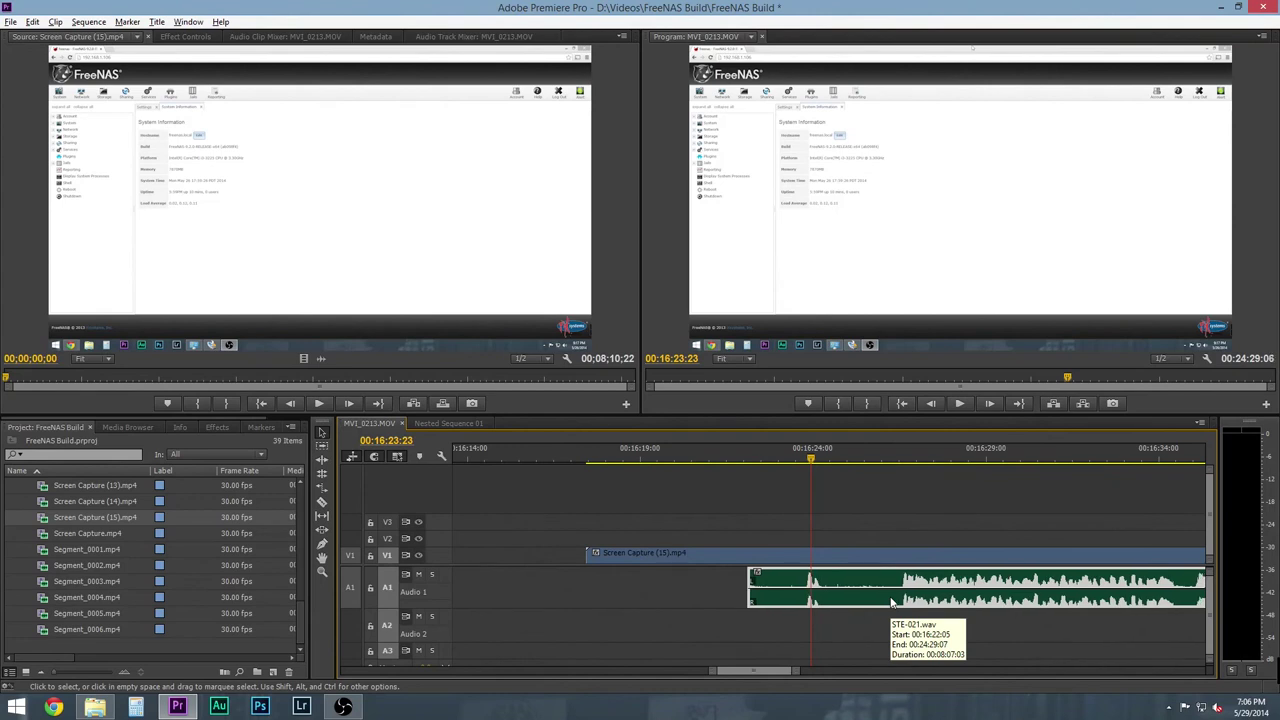
Nudge the STE-021.wav audio one more step earlier, then play from about 16:23:10 to check sync
key(alt+Left)
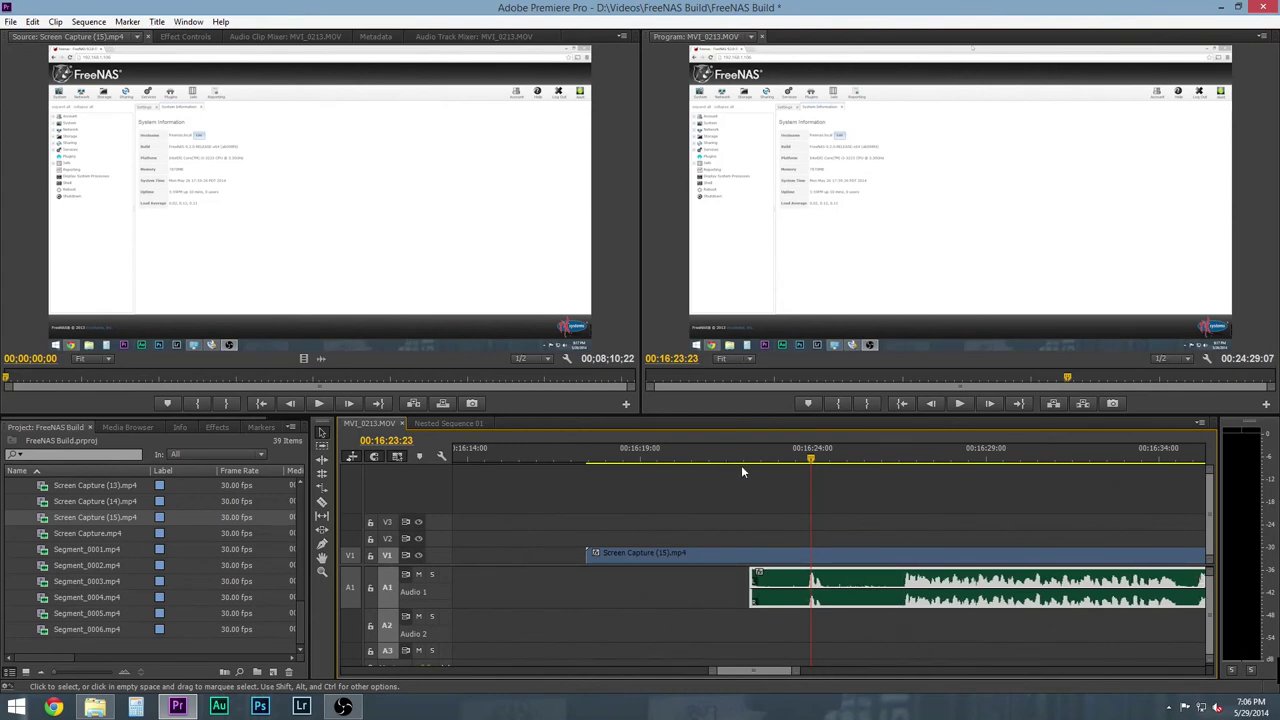
click(794, 461)
key(space)
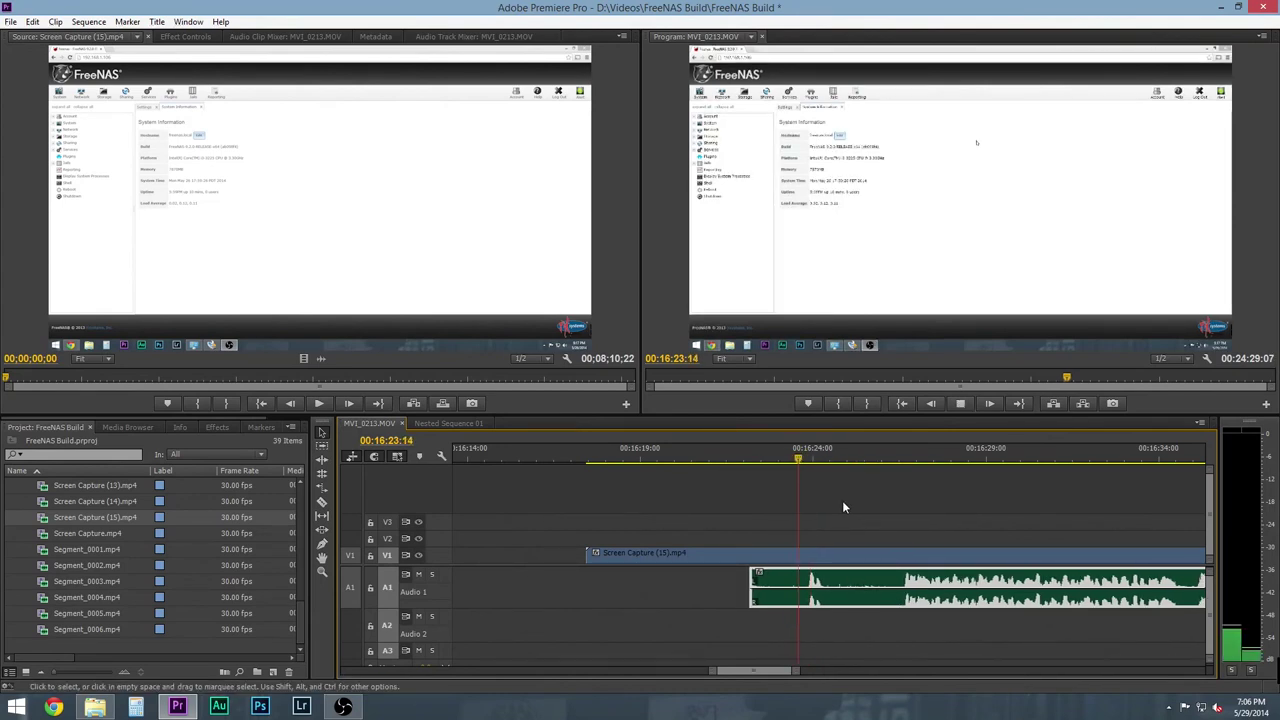